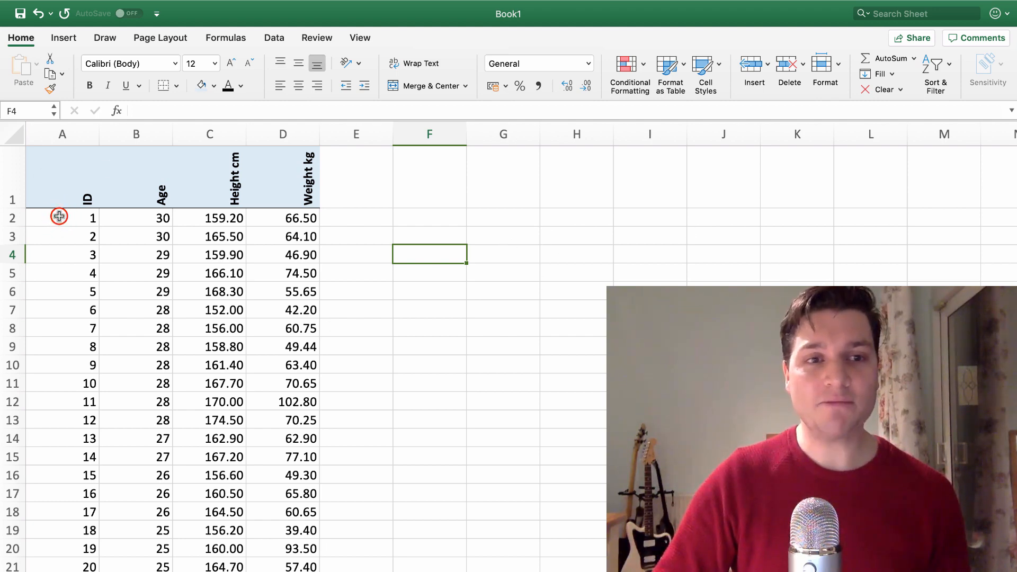
Sort the data rows A2:D21 by the Age column's values from smallest to largest
drag(59, 217, 291, 568)
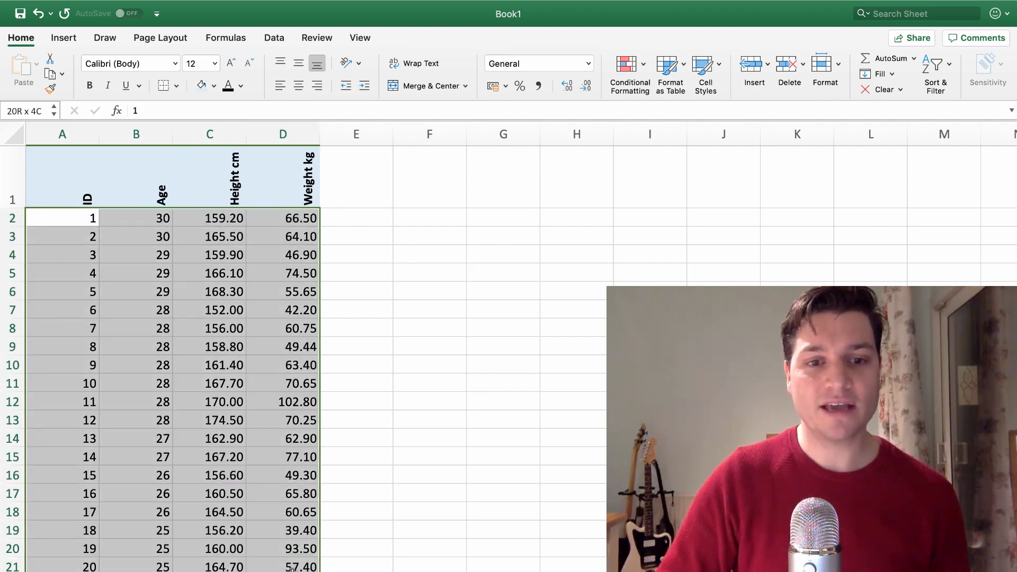
key(super+r)
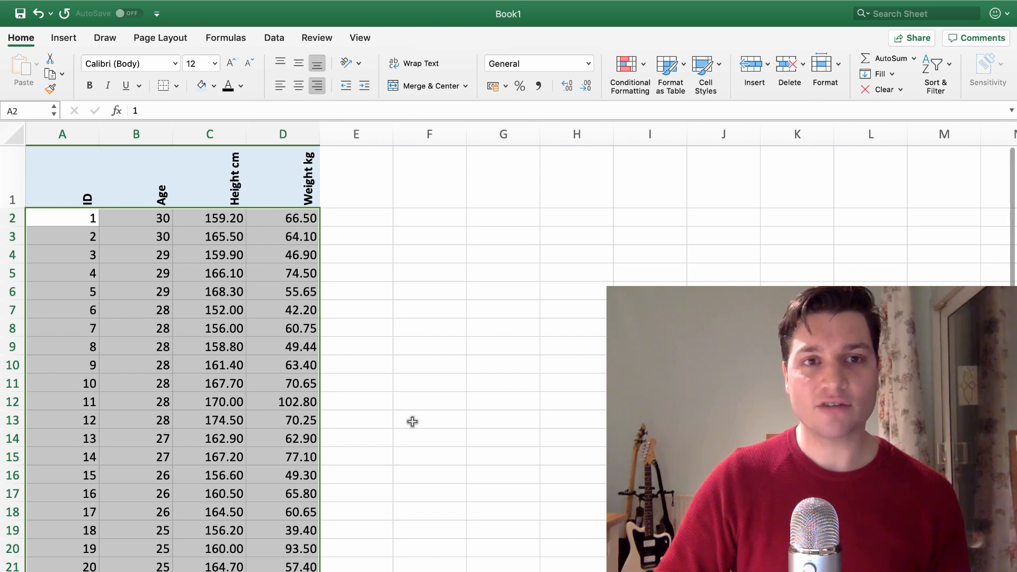
click(271, 37)
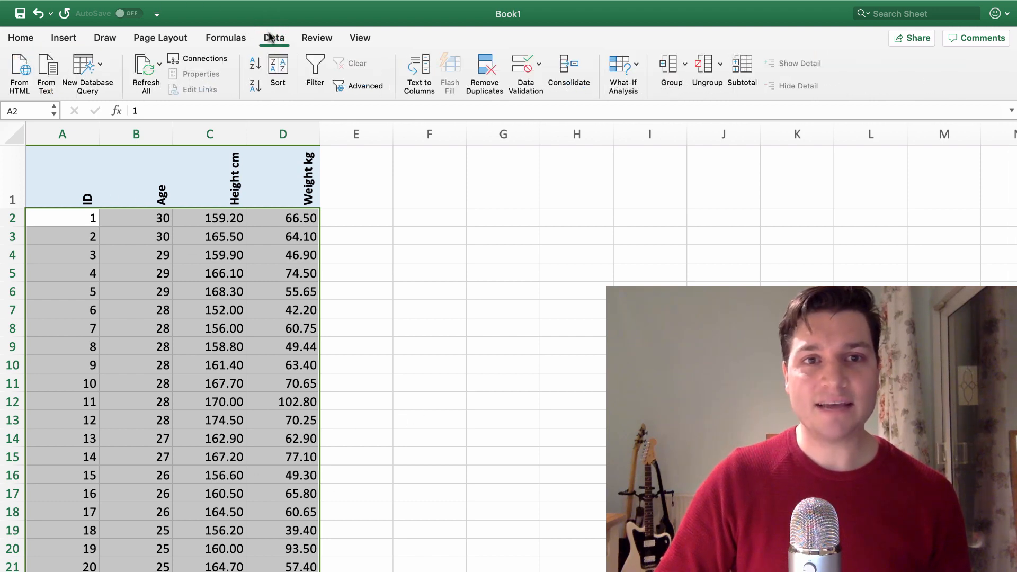
click(278, 69)
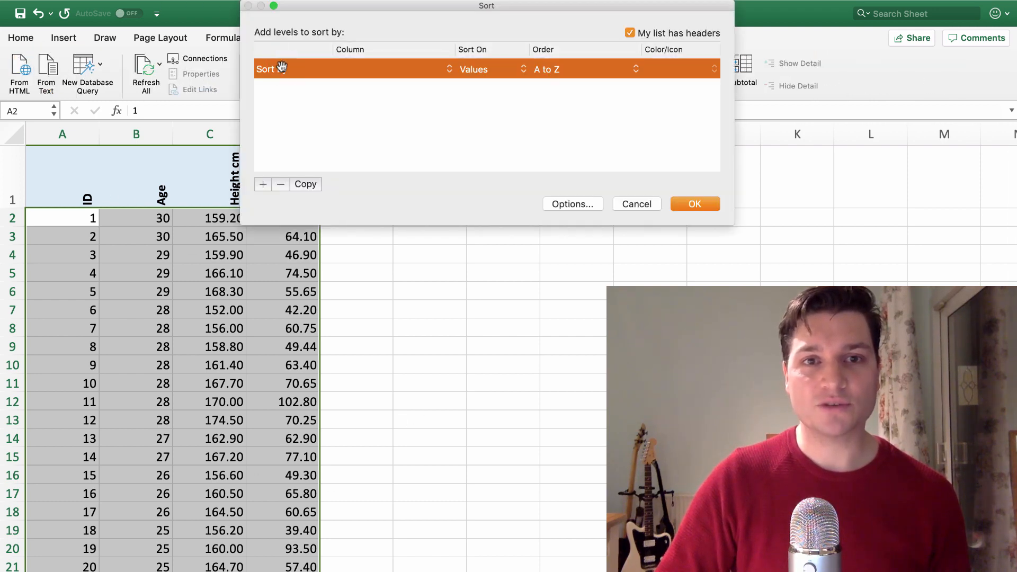
click(439, 71)
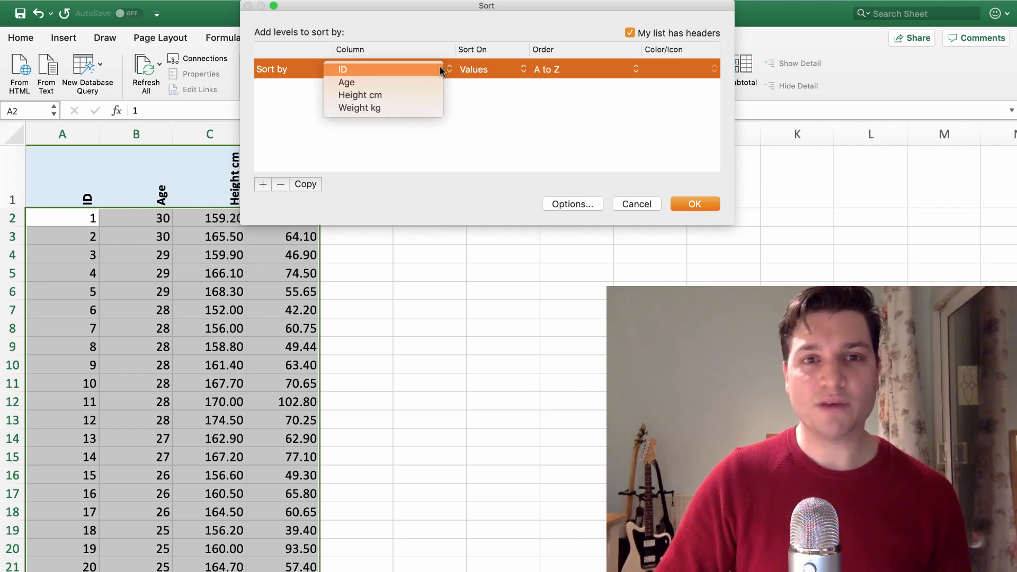
click(378, 82)
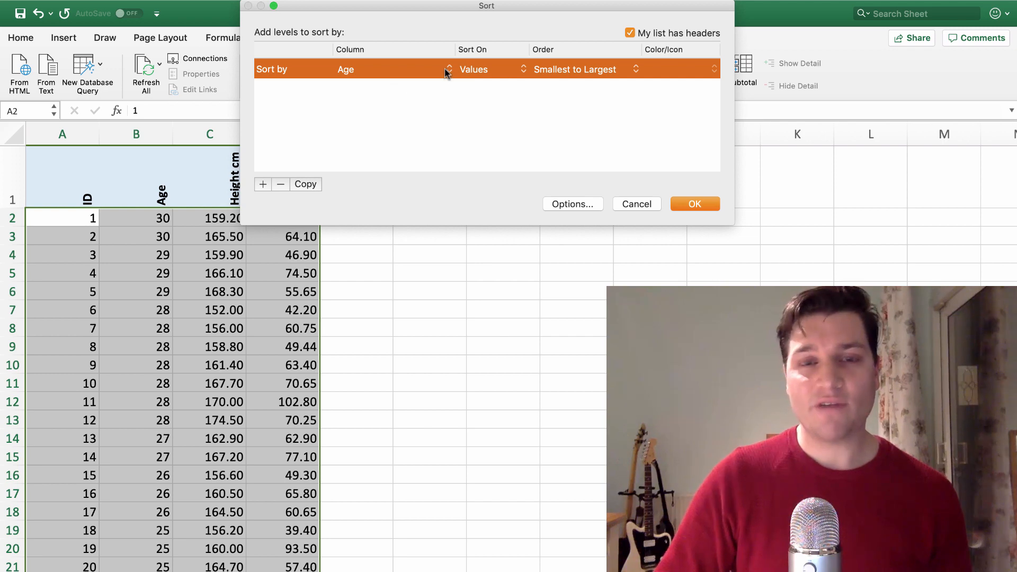
click(582, 69)
click(593, 69)
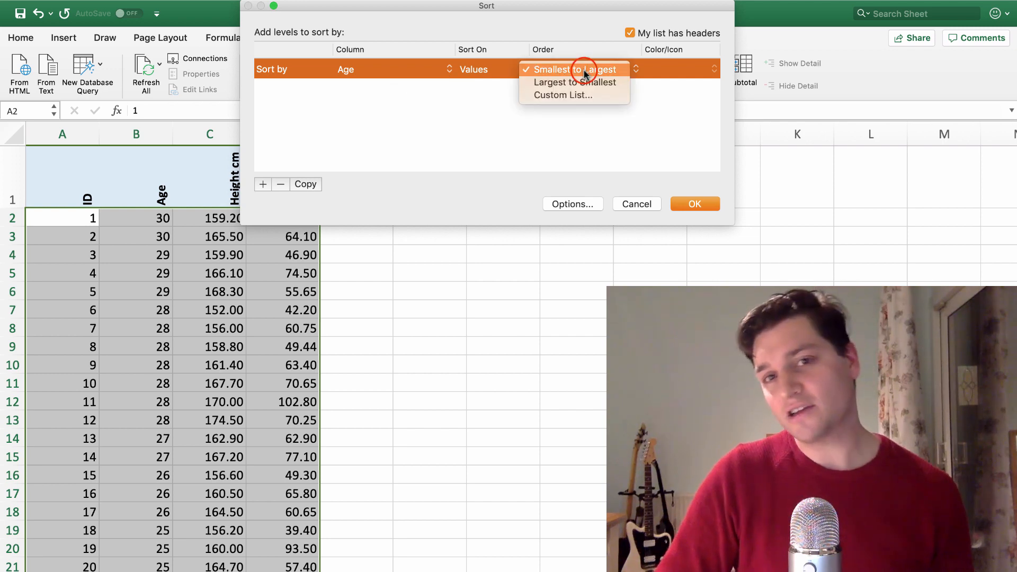
click(588, 69)
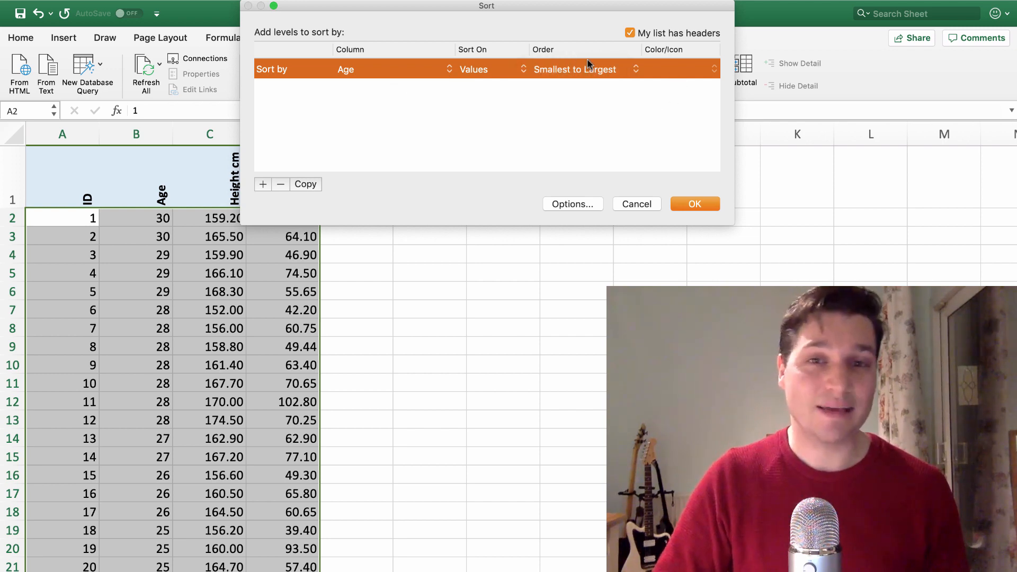
click(704, 205)
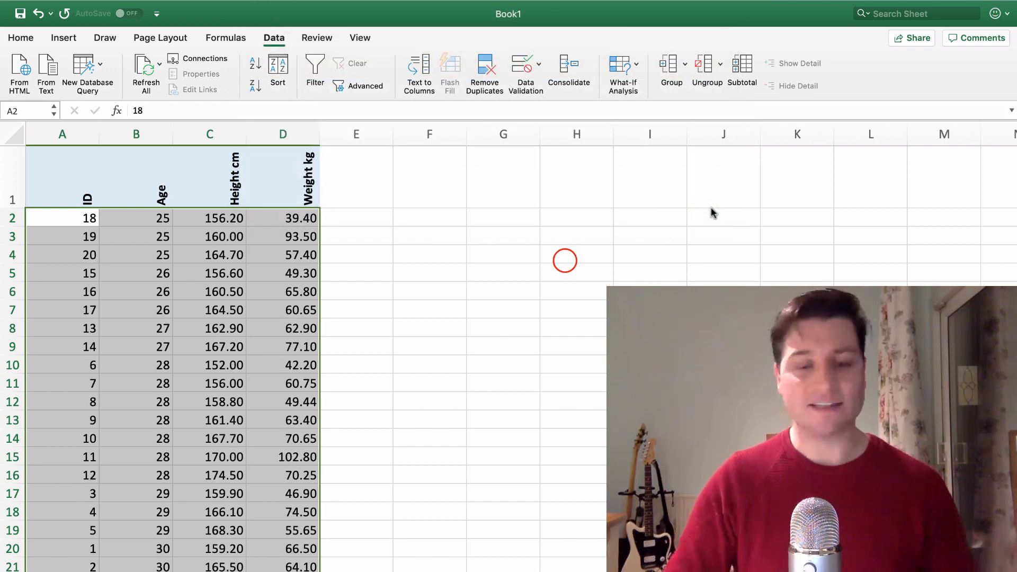
click(549, 264)
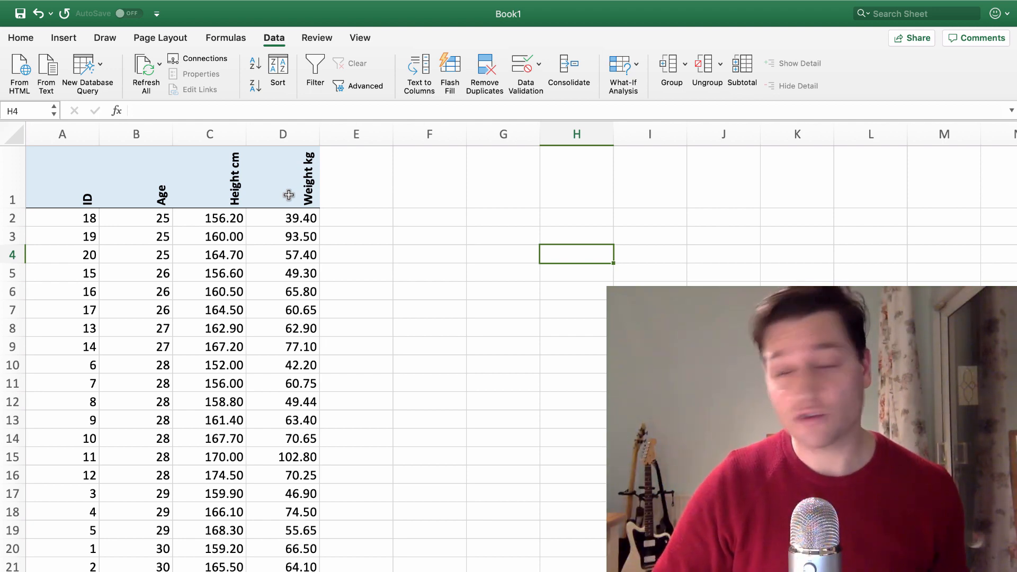
Enter the label "Total Weight" in cell F2 beside the data table
click(354, 243)
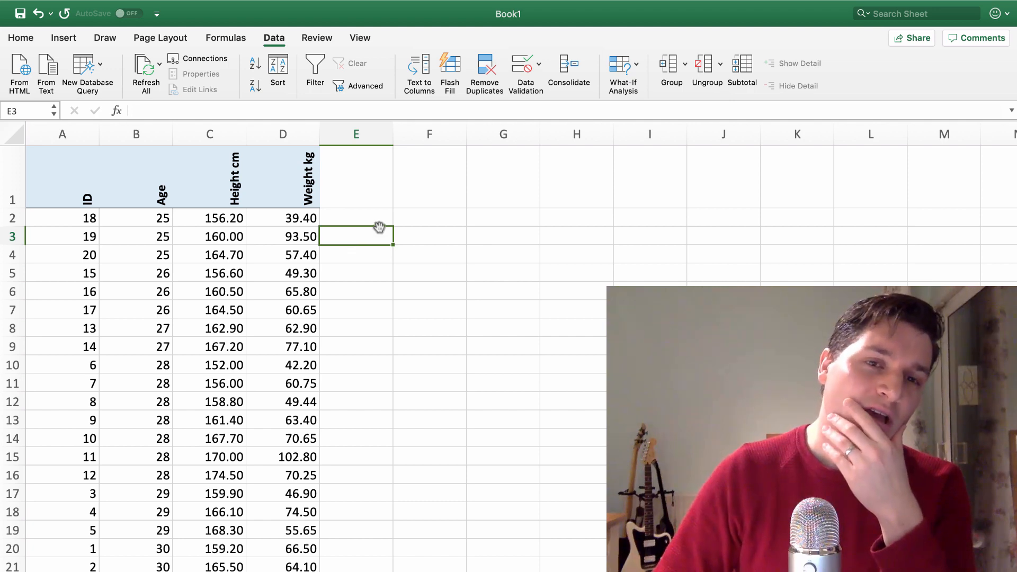
drag(312, 218, 295, 568)
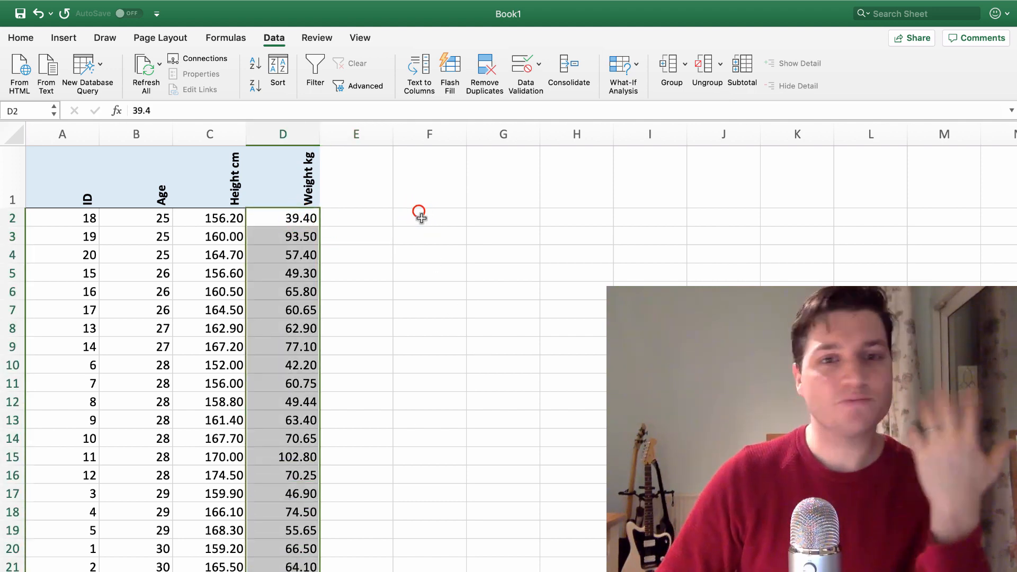
click(418, 214)
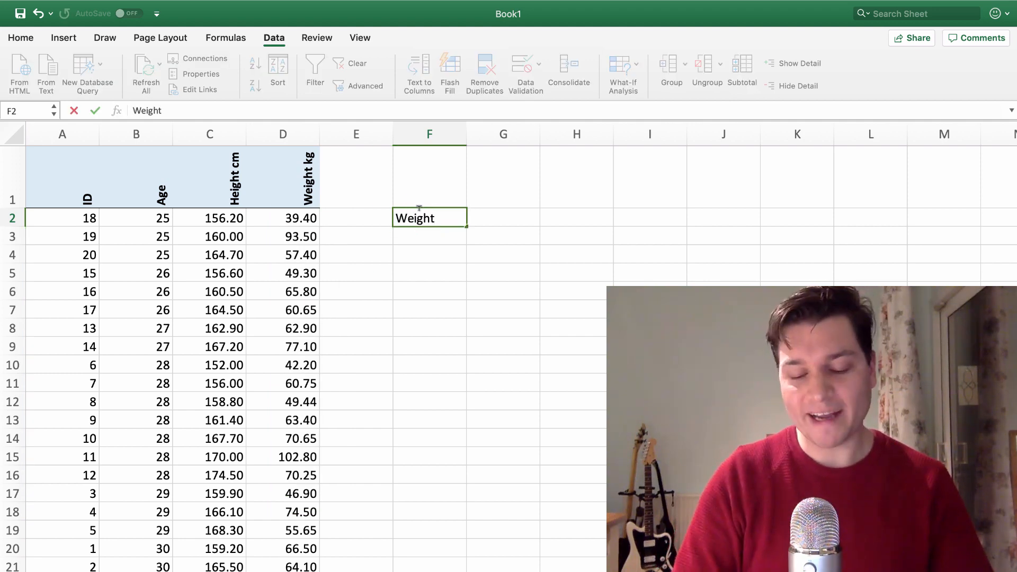
key(Tab)
click(418, 214)
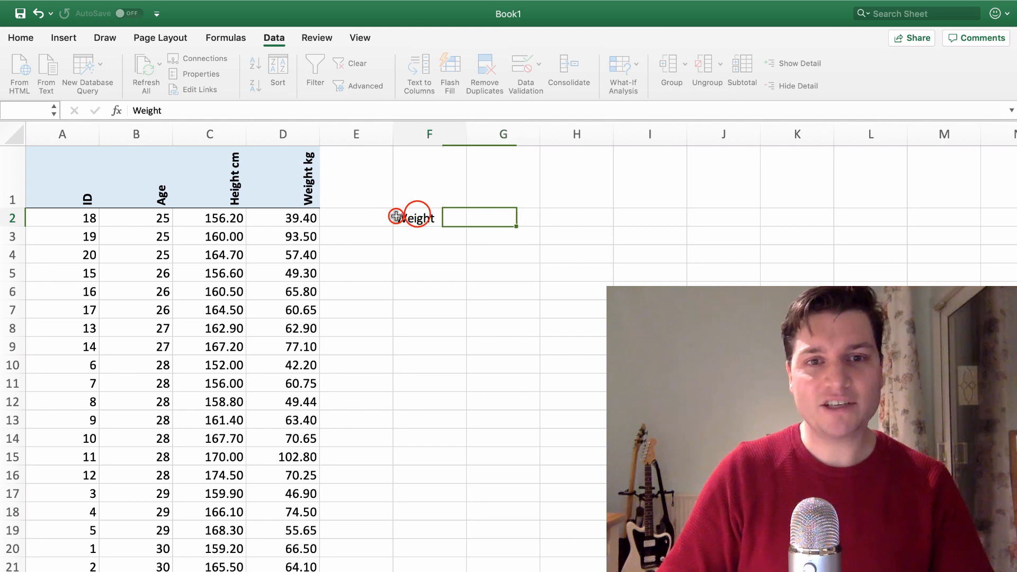
click(131, 116)
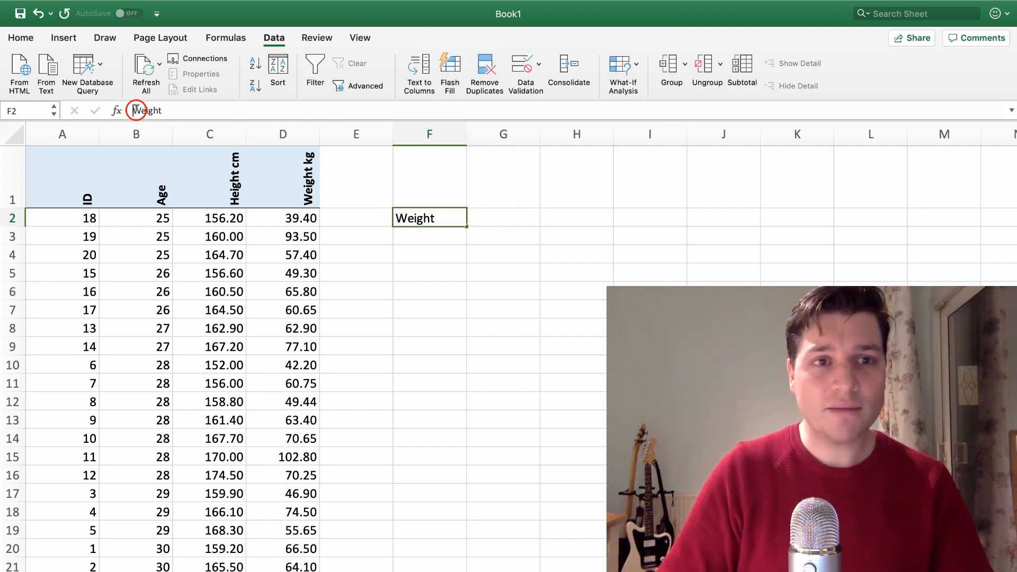
text(Total)
key(Return)
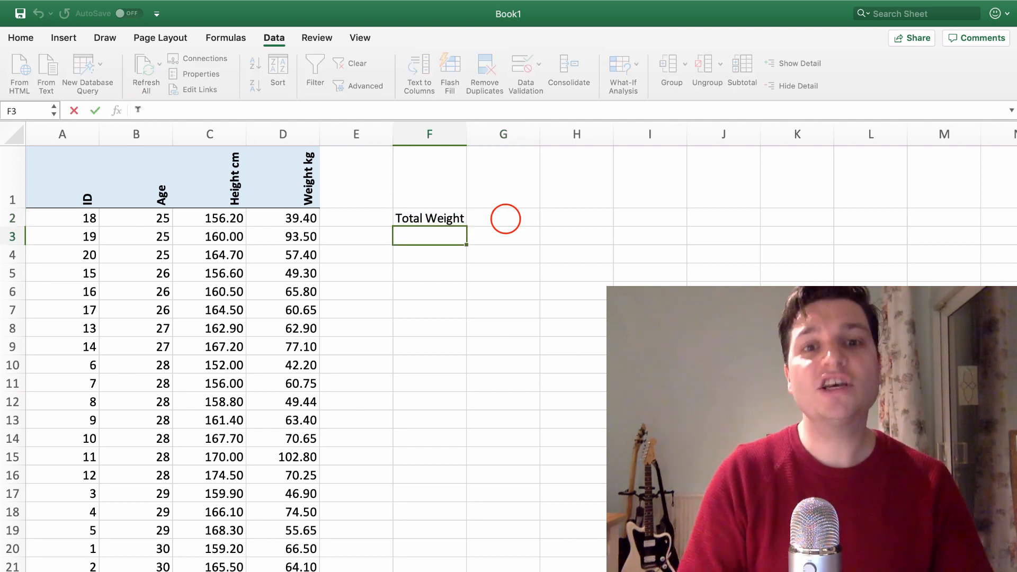
Add up all the weights in cell G2 with the formula =sum(D2:D21)
click(504, 218)
text(=sum)
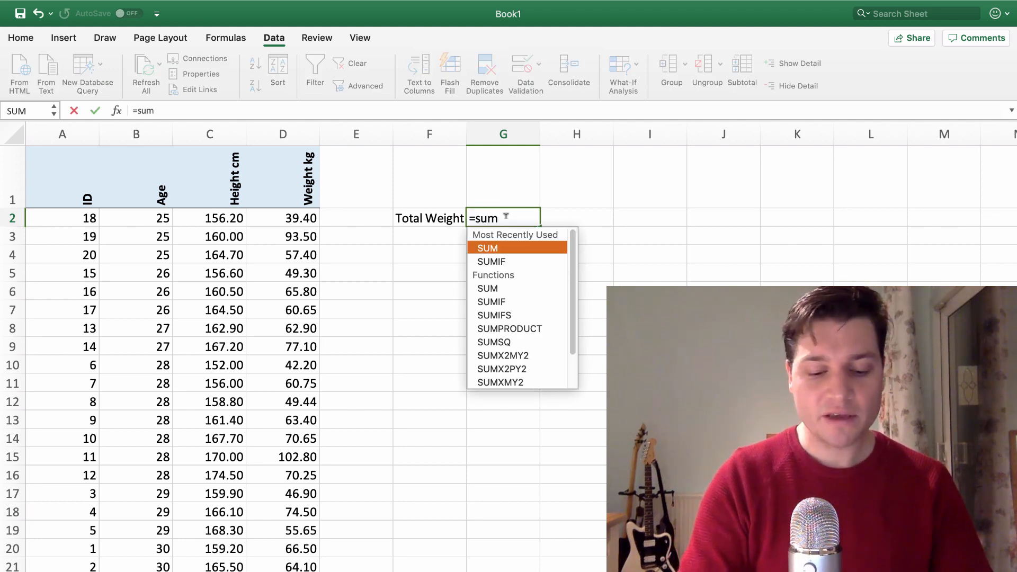
text(()
drag(318, 218, 301, 566)
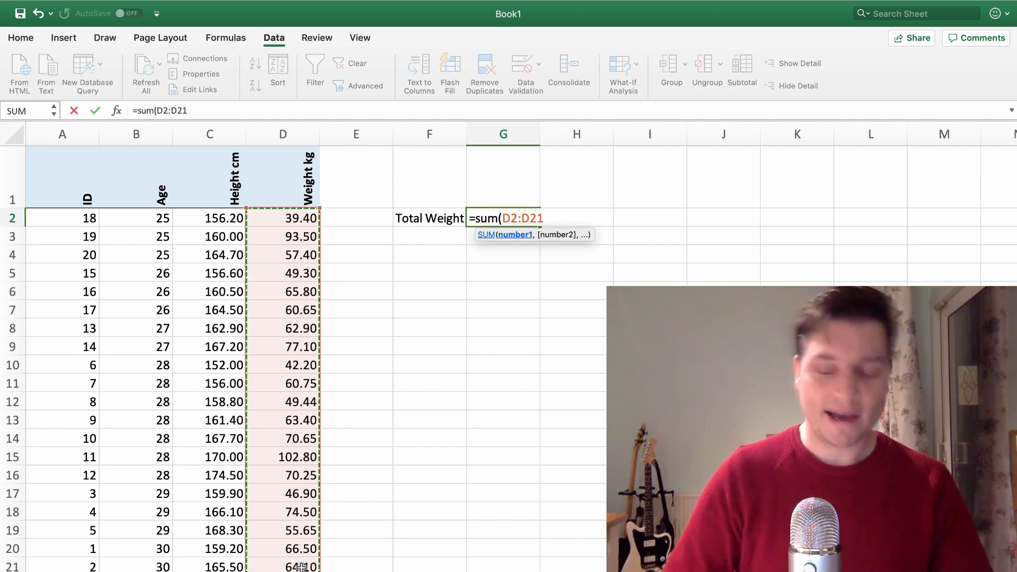
text())
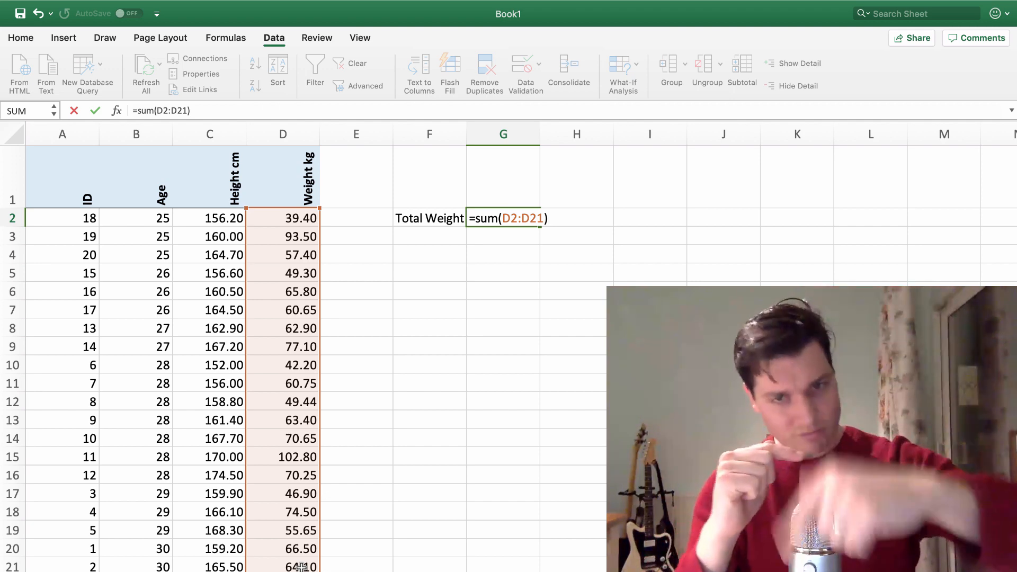
key(Return)
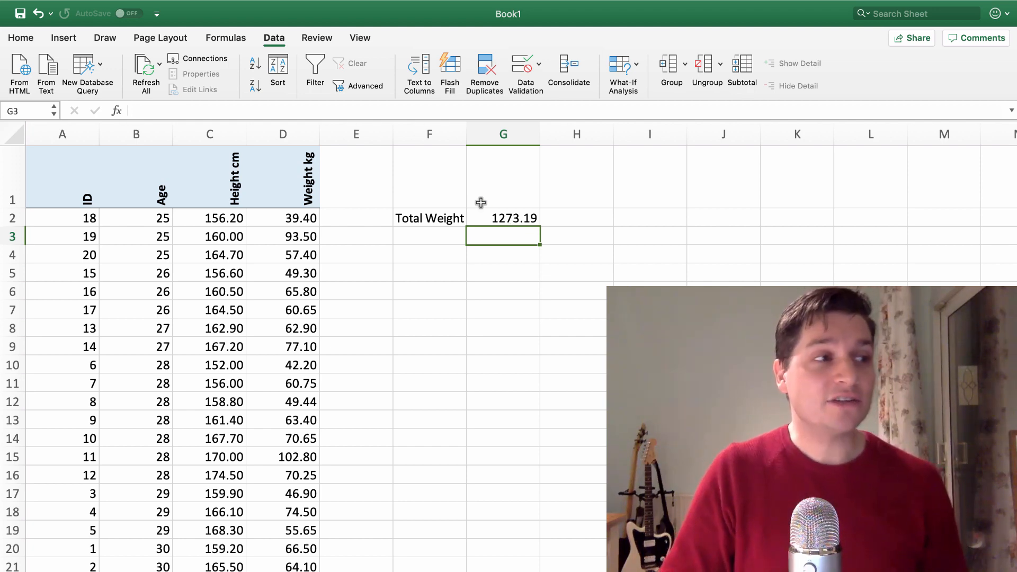
Enter the label "No of People" in cell F3 under the Total Weight label
click(450, 234)
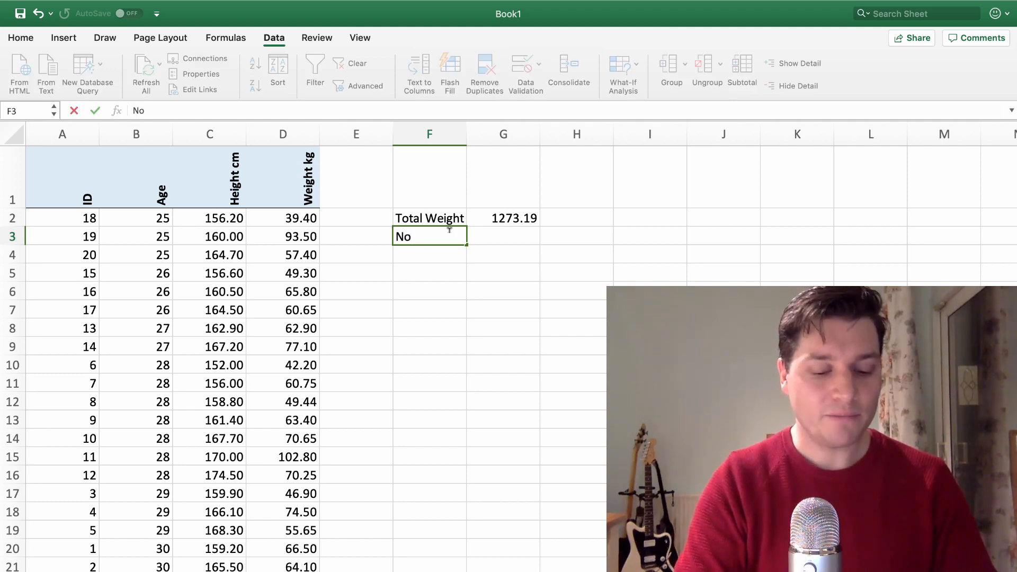
text(No of People)
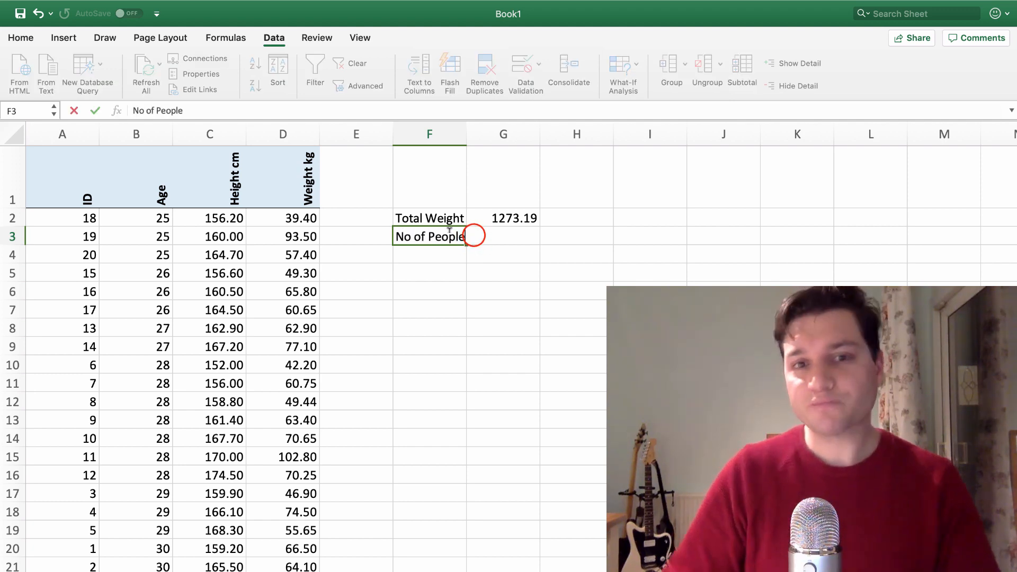
click(507, 271)
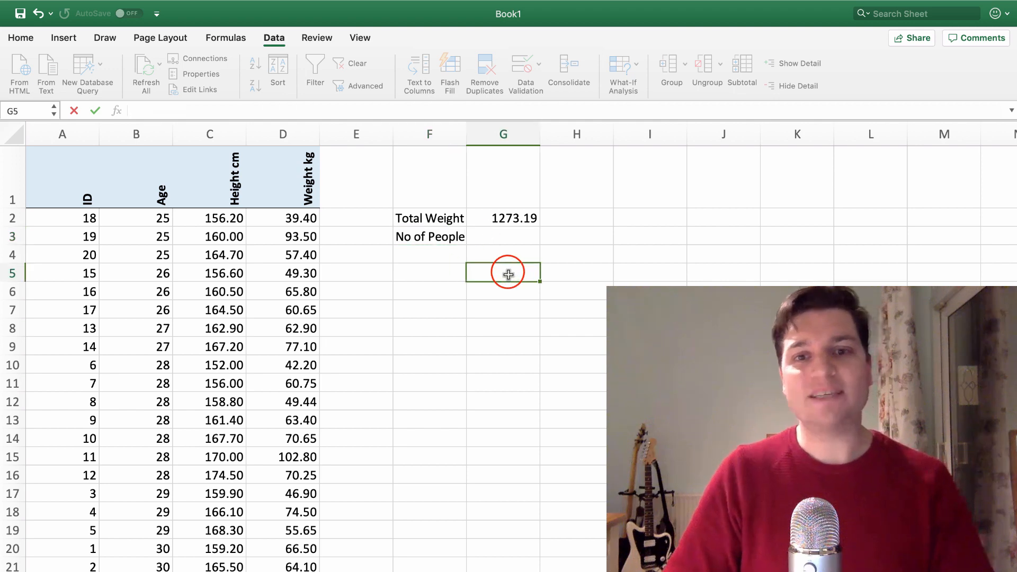
Count the weight entries in cell G3 with the formula =Count(D2:D21)
click(513, 241)
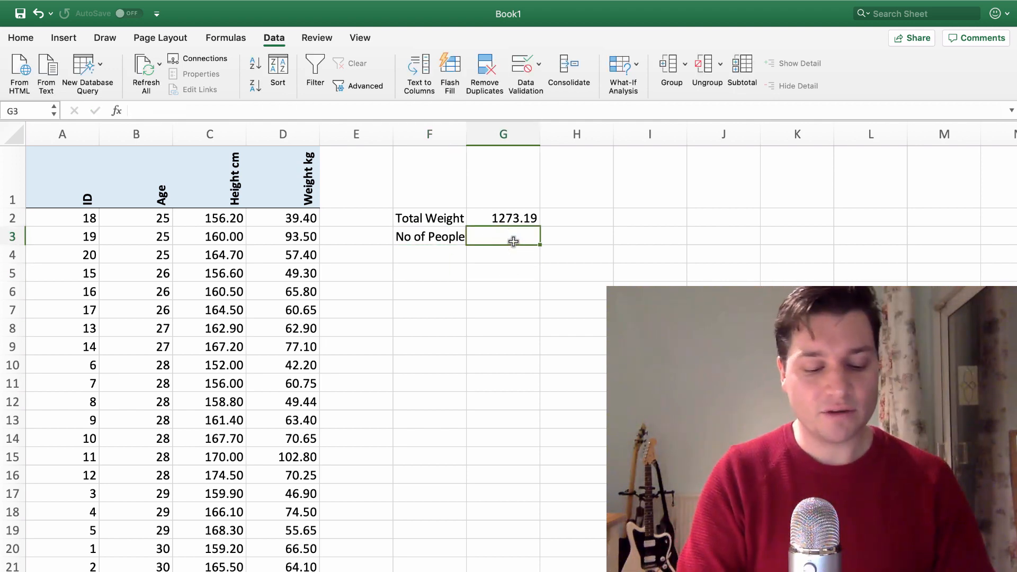
text(=Count)
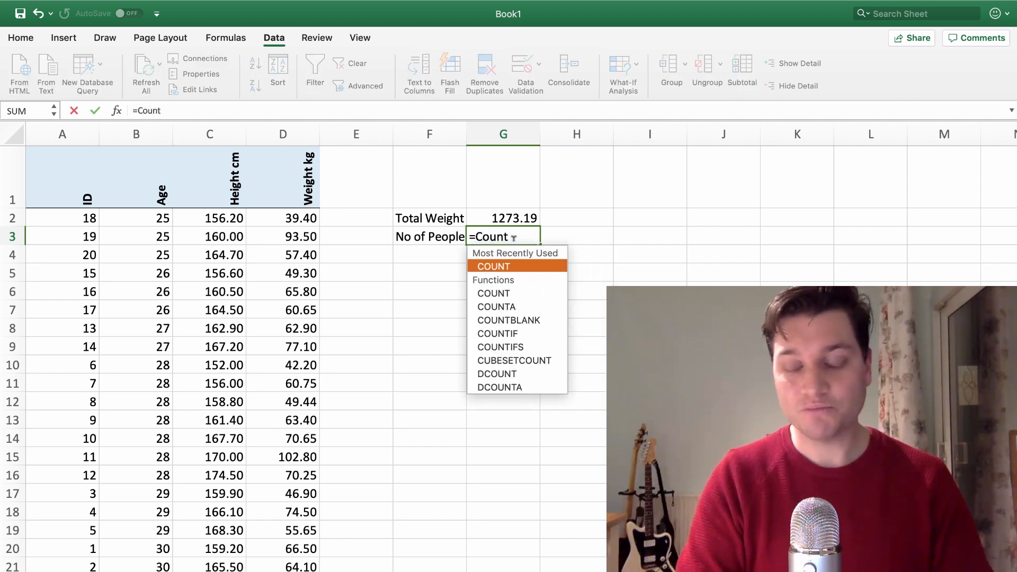
text(()
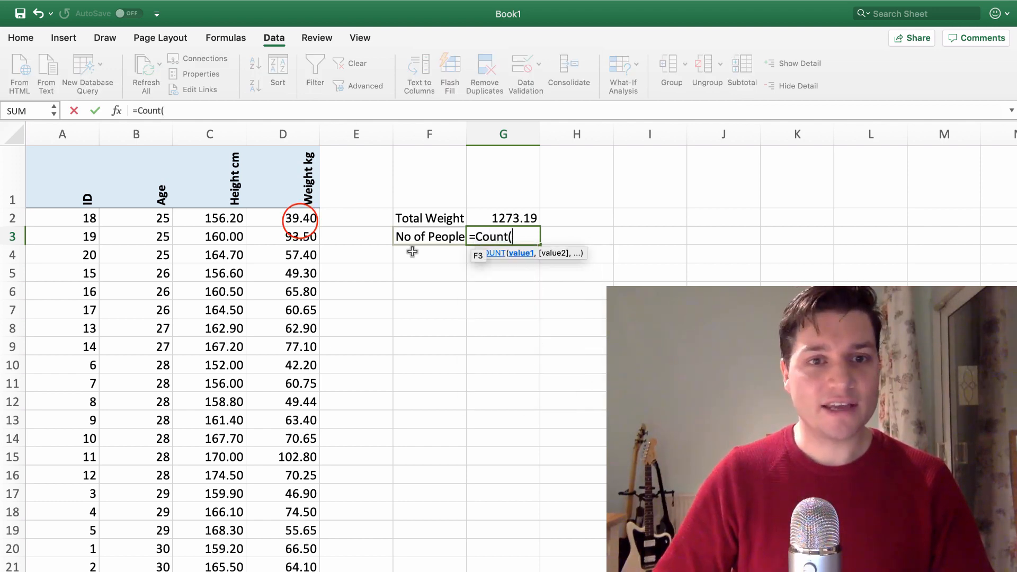
drag(304, 218, 281, 567)
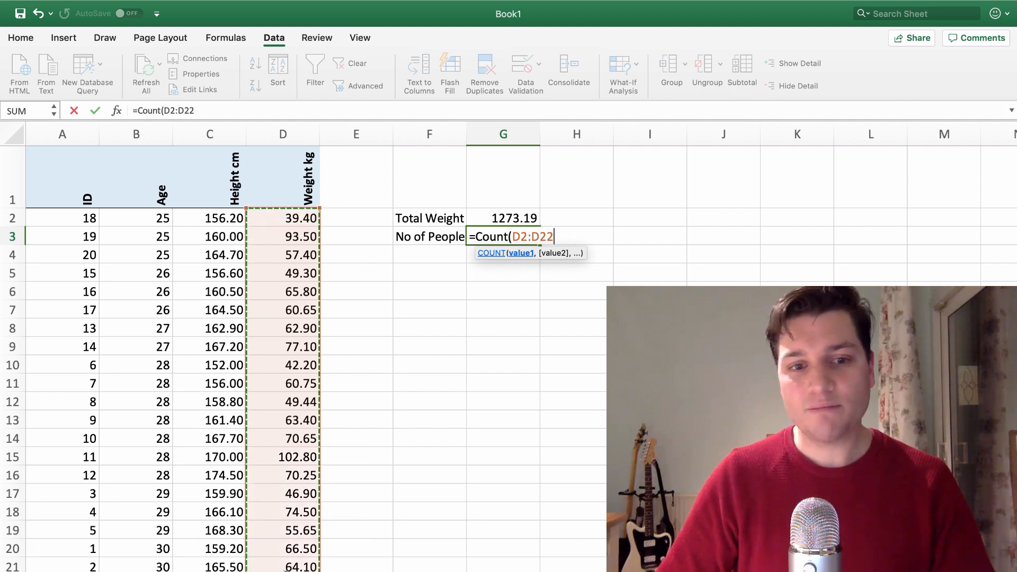
text())
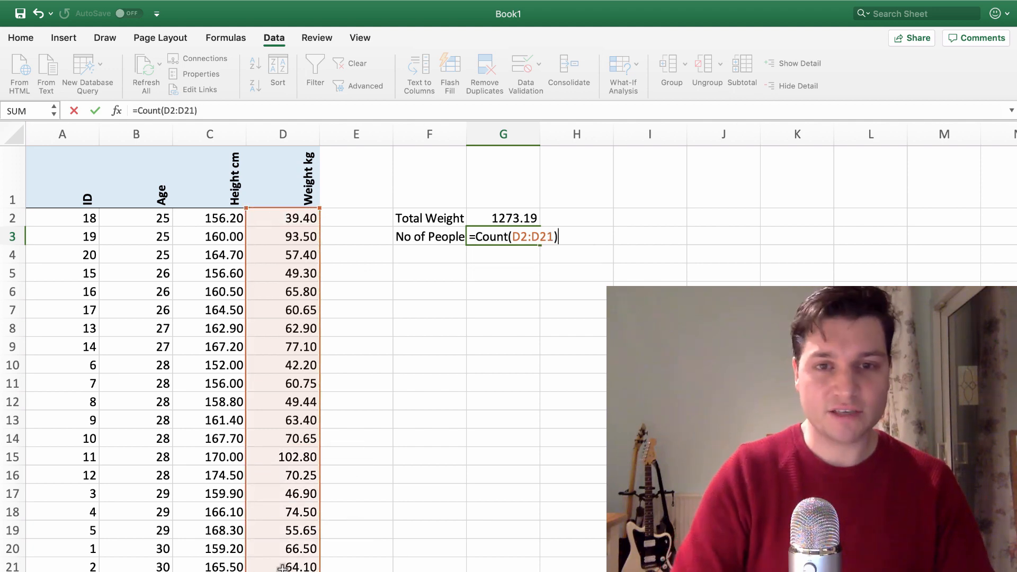
key(Return)
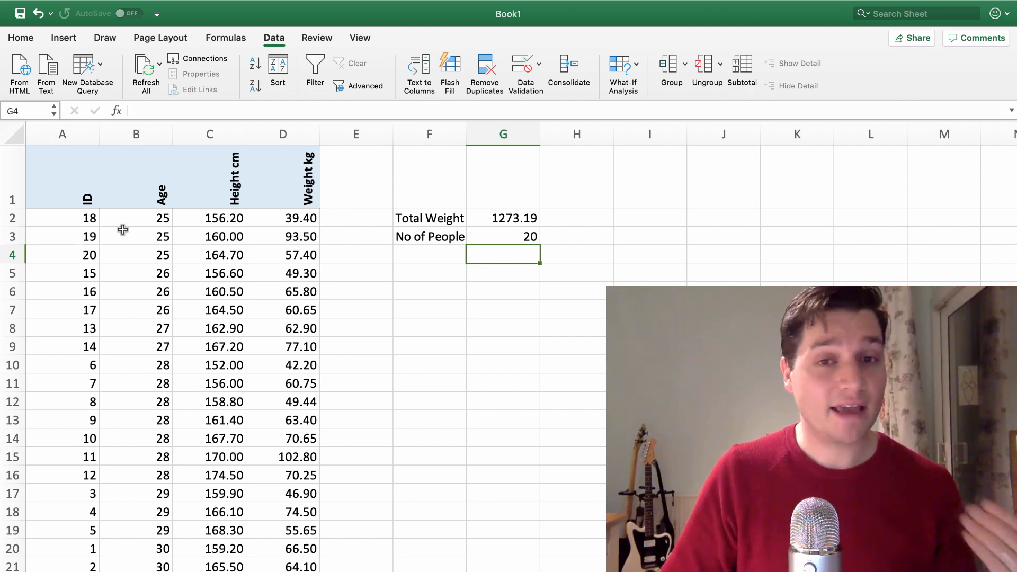
Enter the label "Average" in cell F4 under the No of People label
click(448, 248)
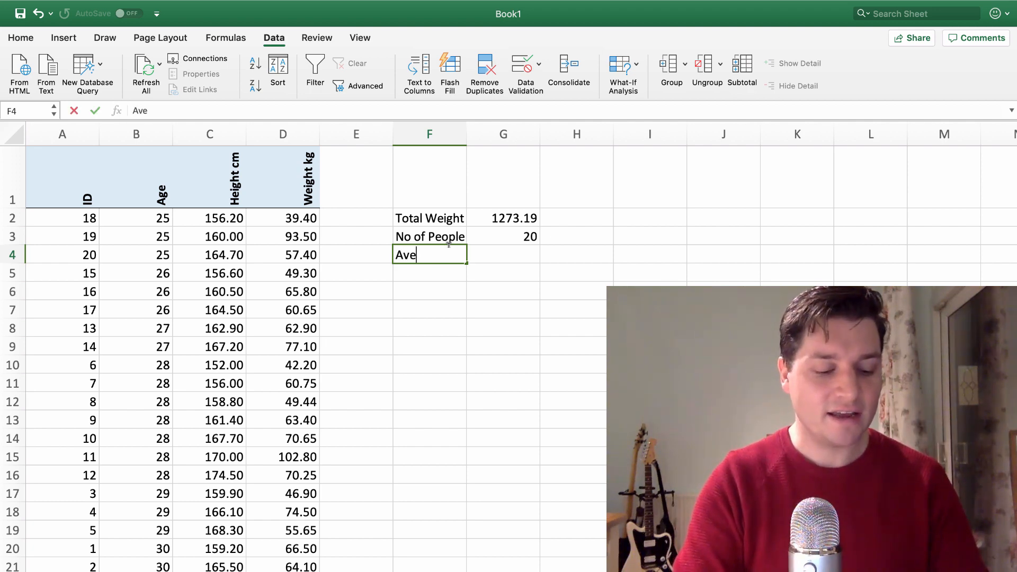
text(rage)
key(Tab)
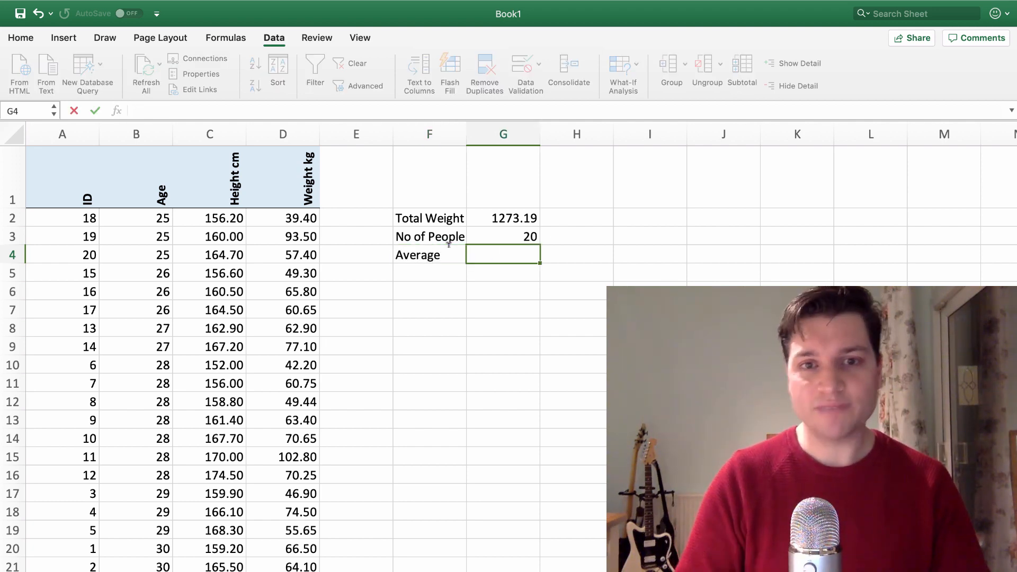
Calculate the average weight in cell G4 by dividing total weight by number of people with =G2/G3
text(=)
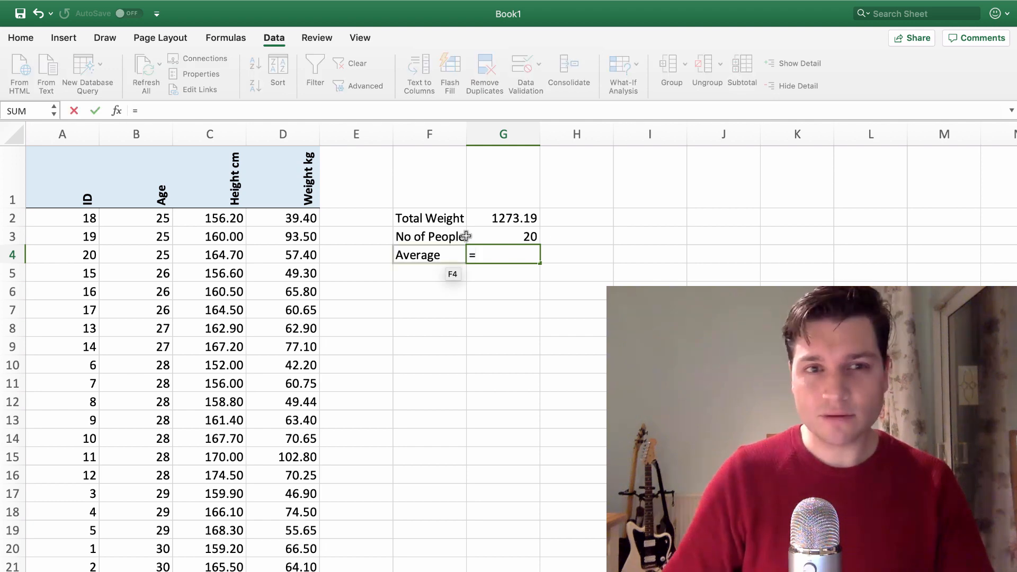
click(503, 215)
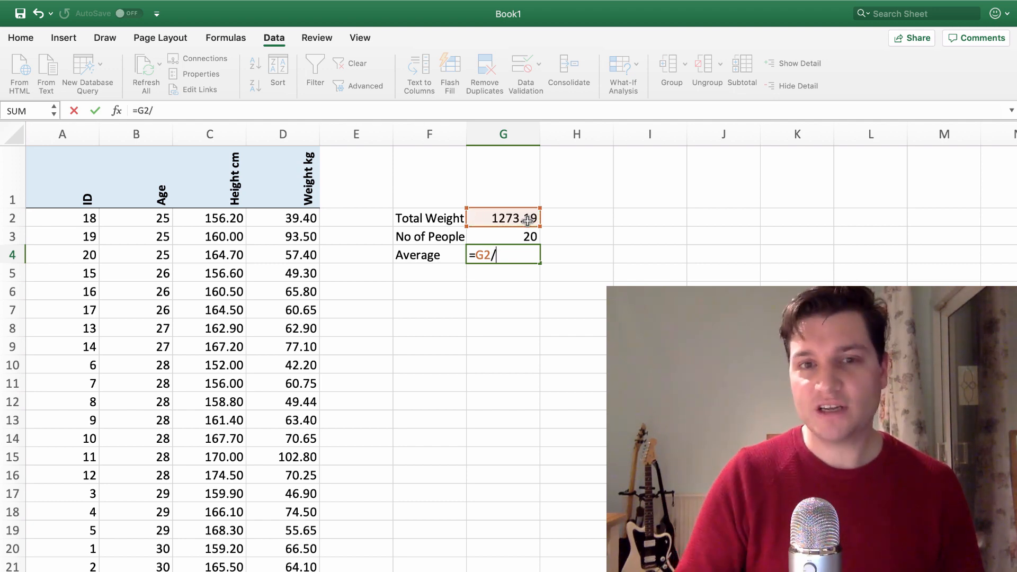
text(/)
click(521, 239)
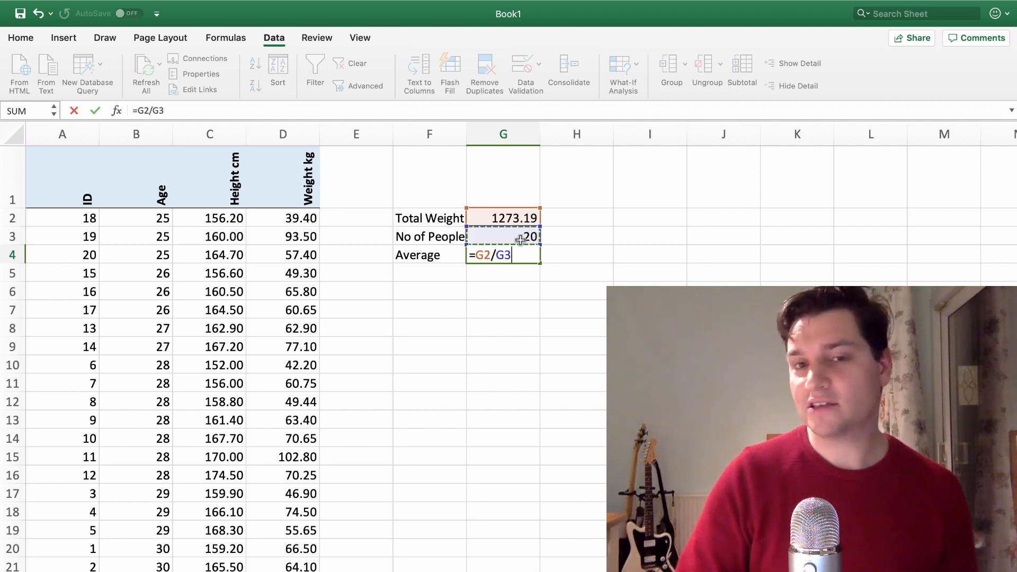
key(Return)
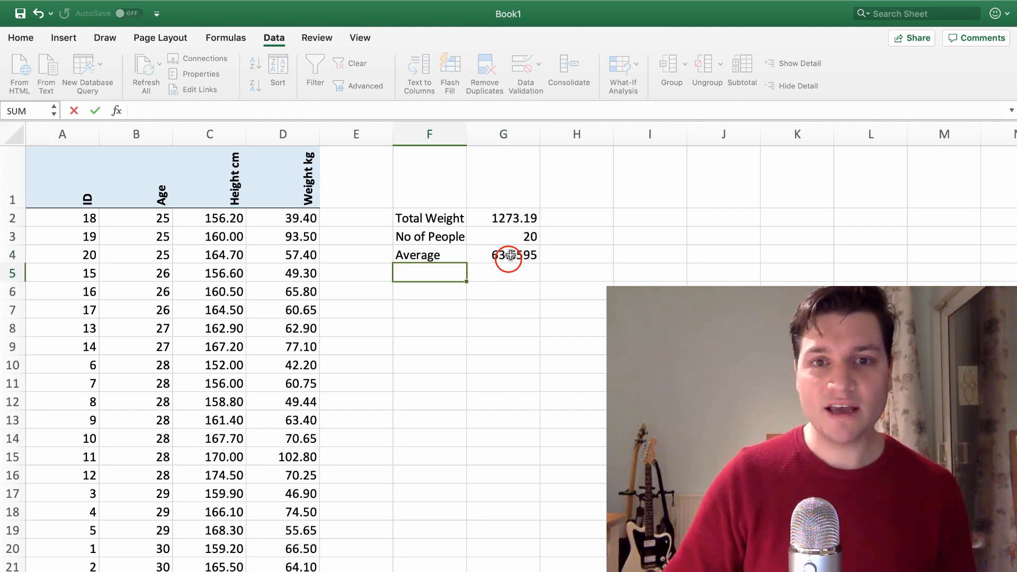
Clear the weights in D15:D21 to test how the summary formulas respond, and restore the cleared values
click(507, 258)
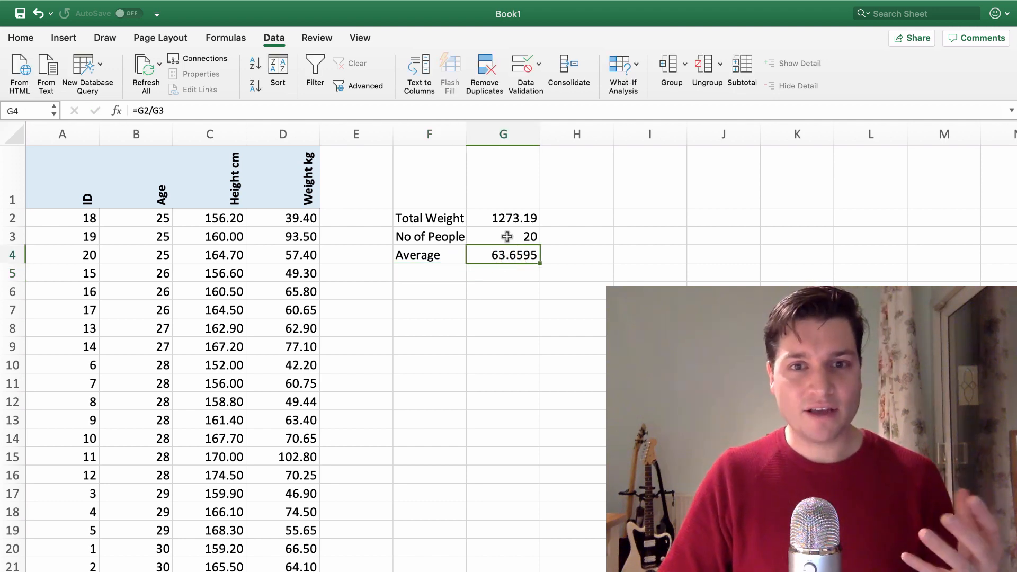
drag(280, 561, 307, 457)
key(super+c)
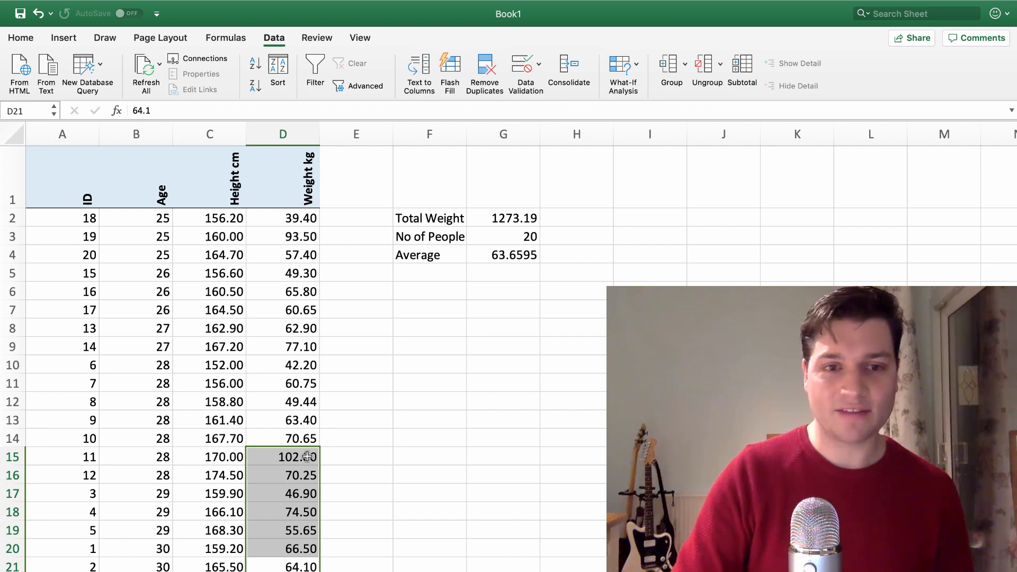
key(Delete)
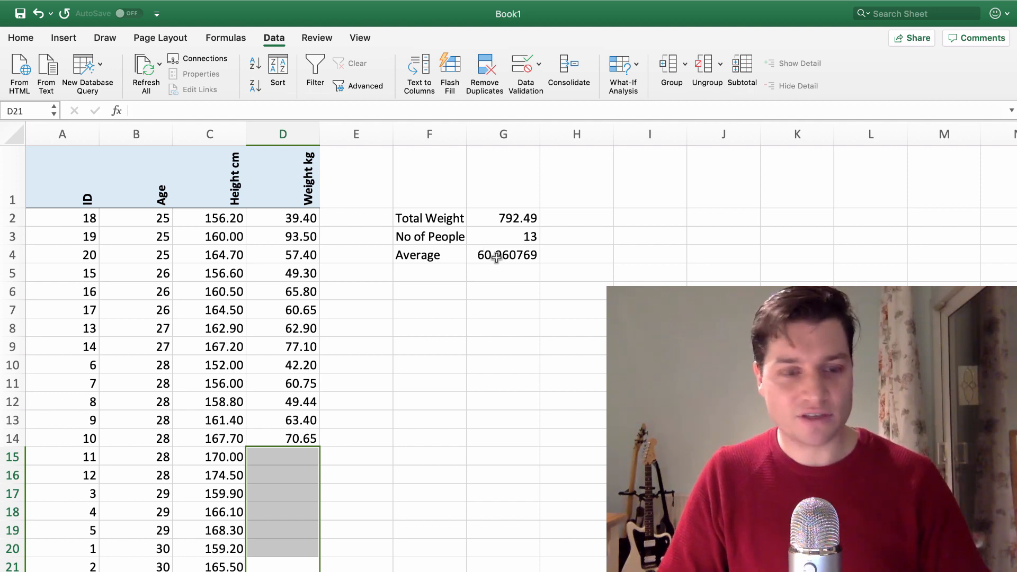
key(super+v)
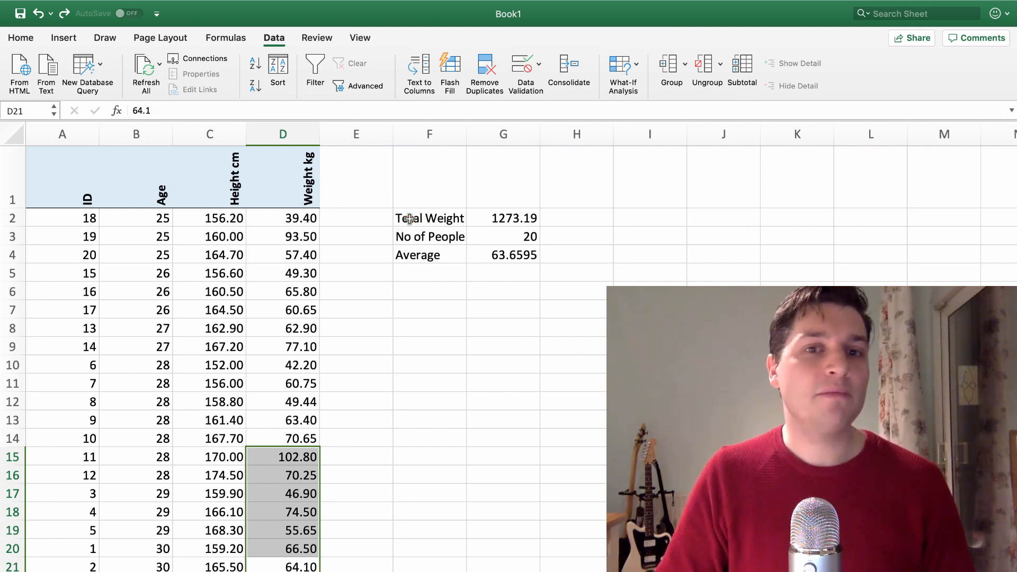
drag(424, 218, 521, 255)
click(522, 288)
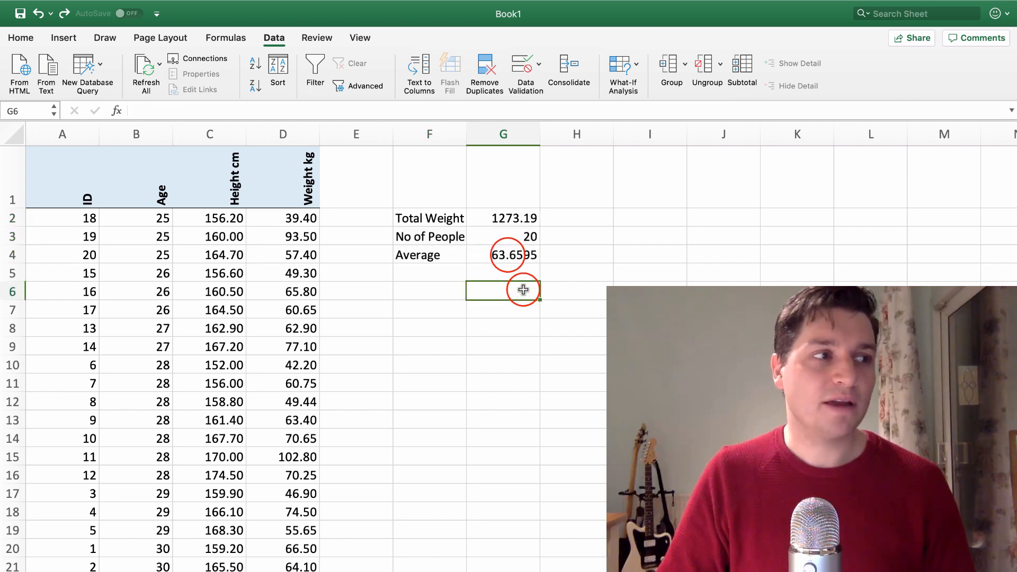
click(508, 255)
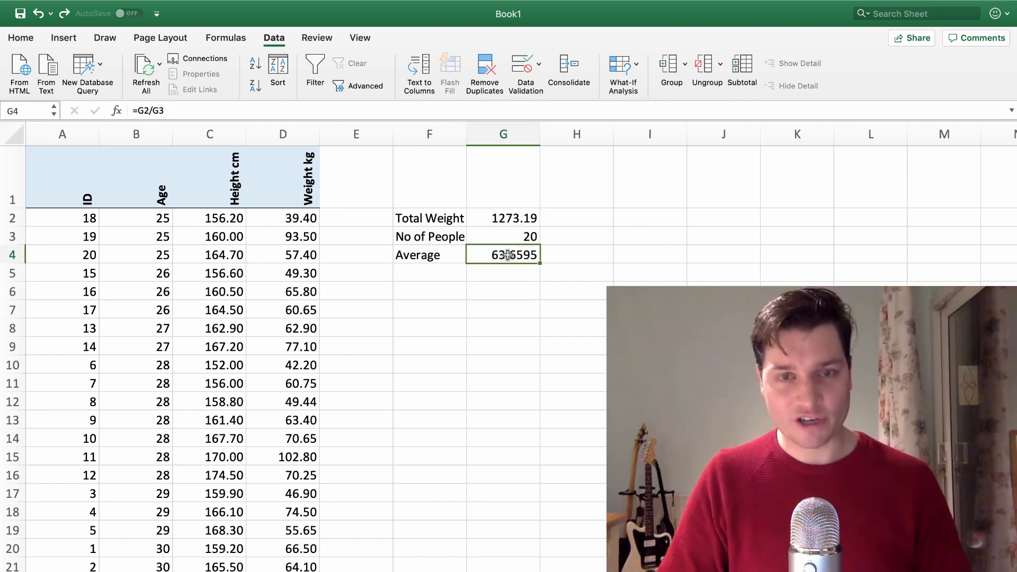
Enter the label "Fast Average" in cell F6, leaving one empty row below the Average label
click(430, 292)
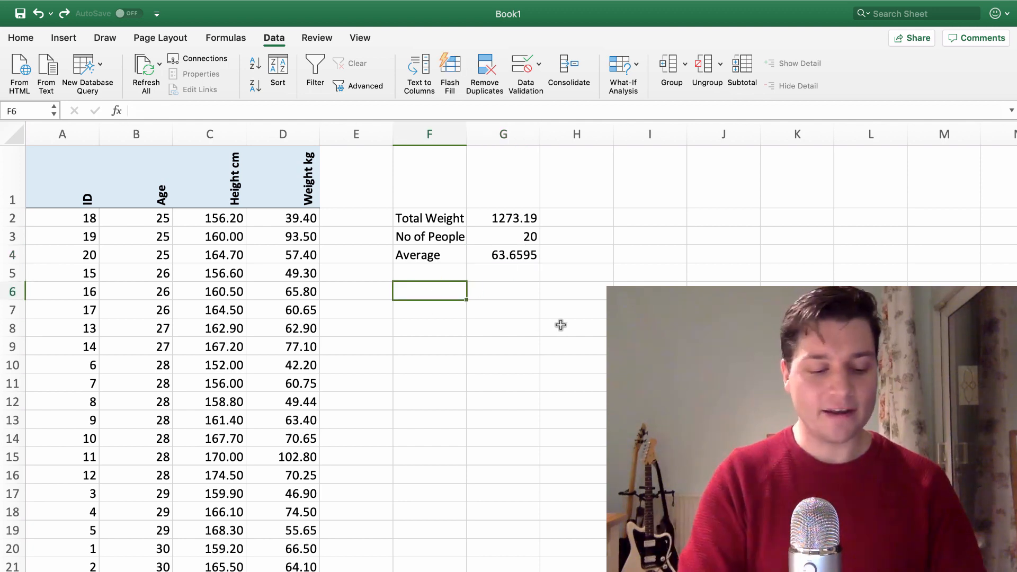
text(Fast Aver)
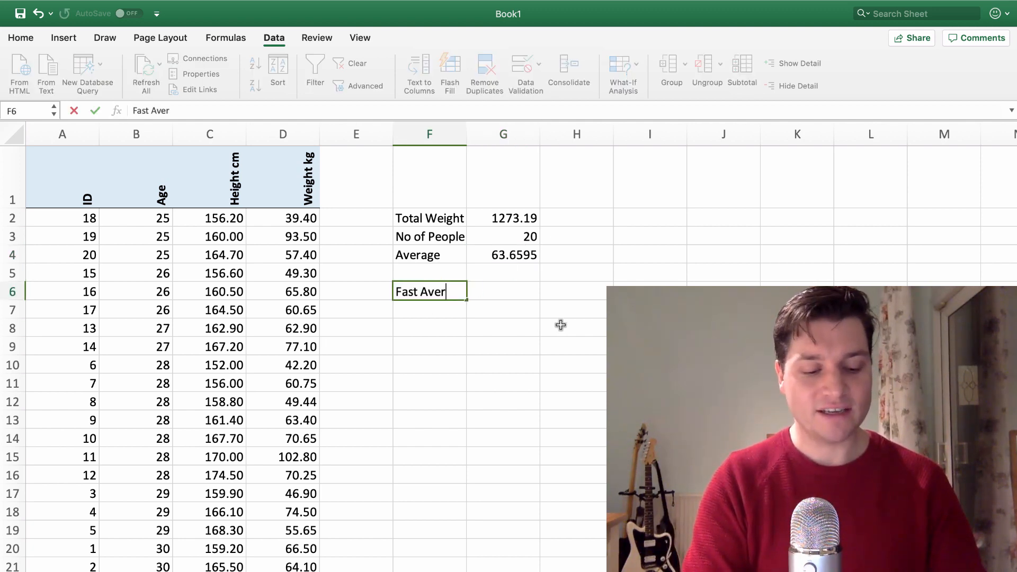
text(age)
key(Return)
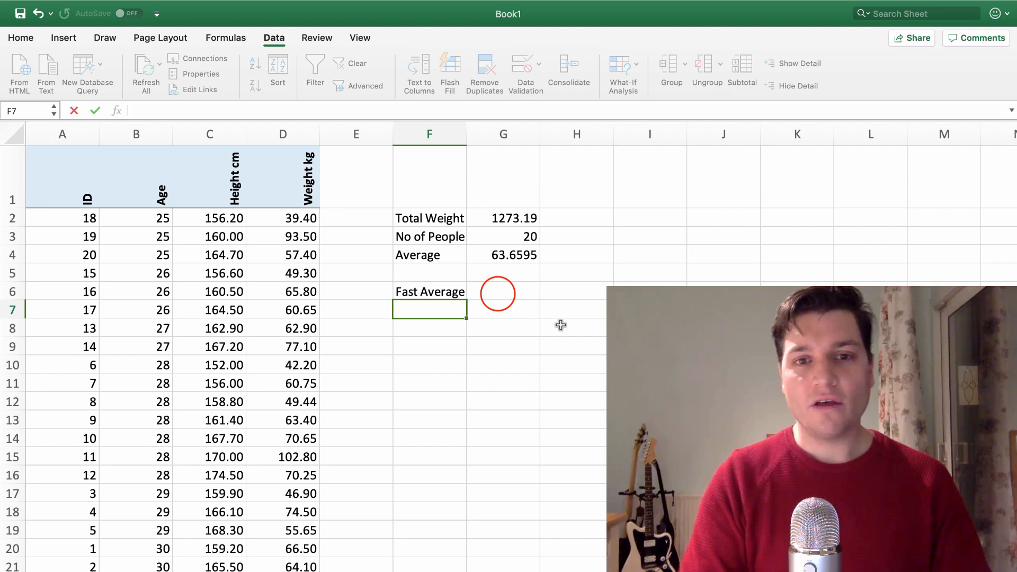
Calculate the average weight in cell G6 with the formula =average(D2:D21)
click(498, 294)
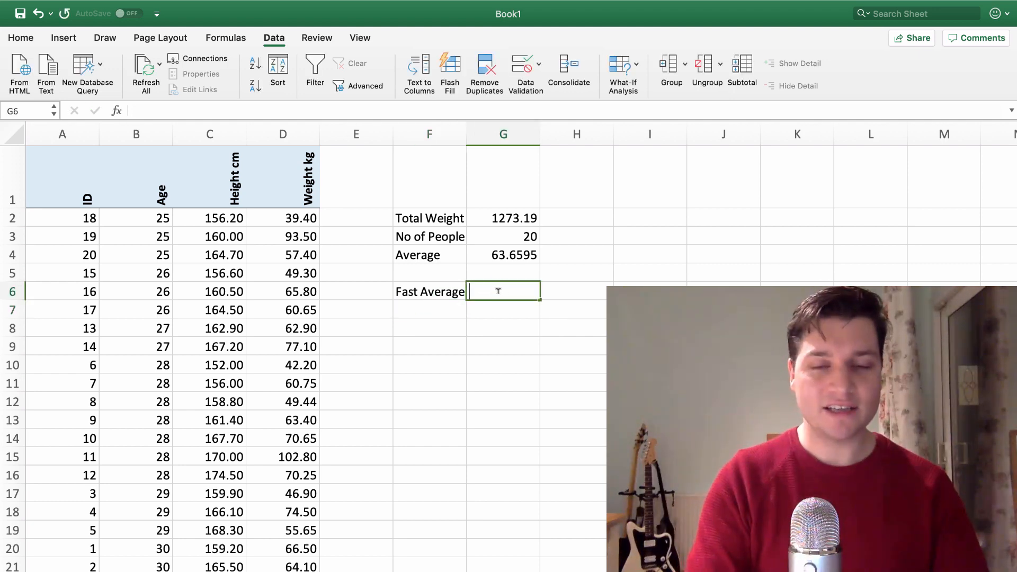
text(=averag)
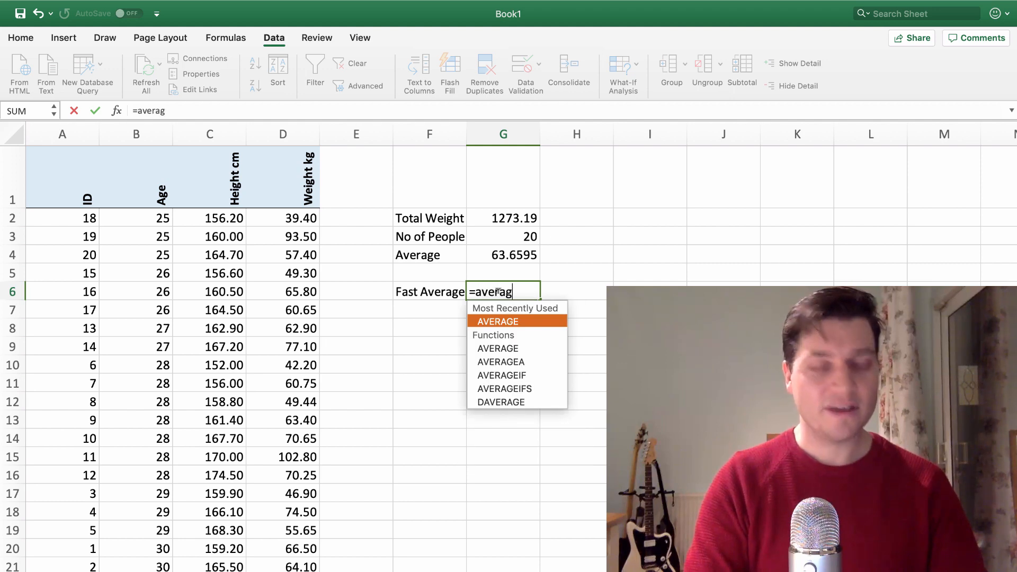
text(e)
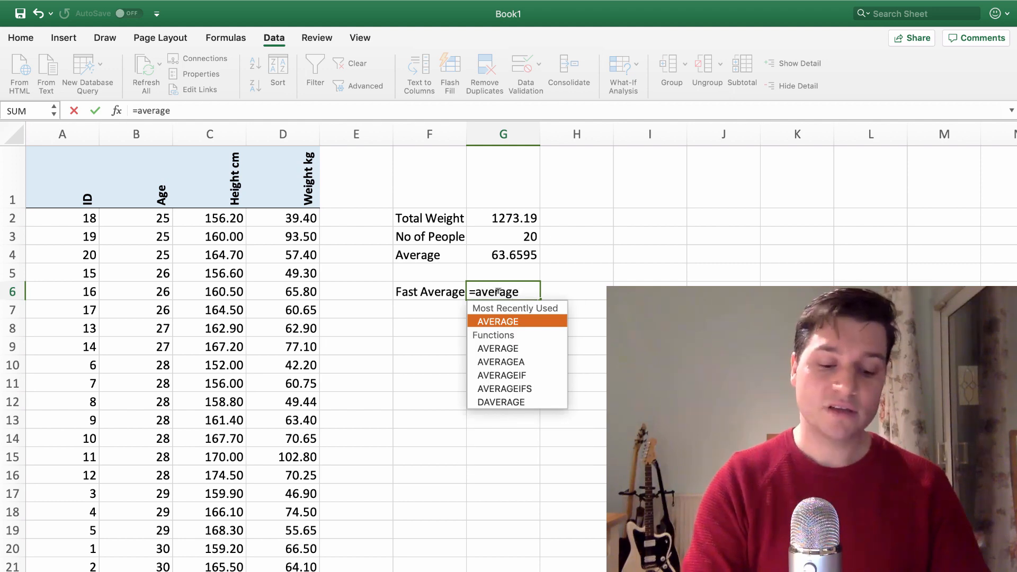
text(()
click(303, 218)
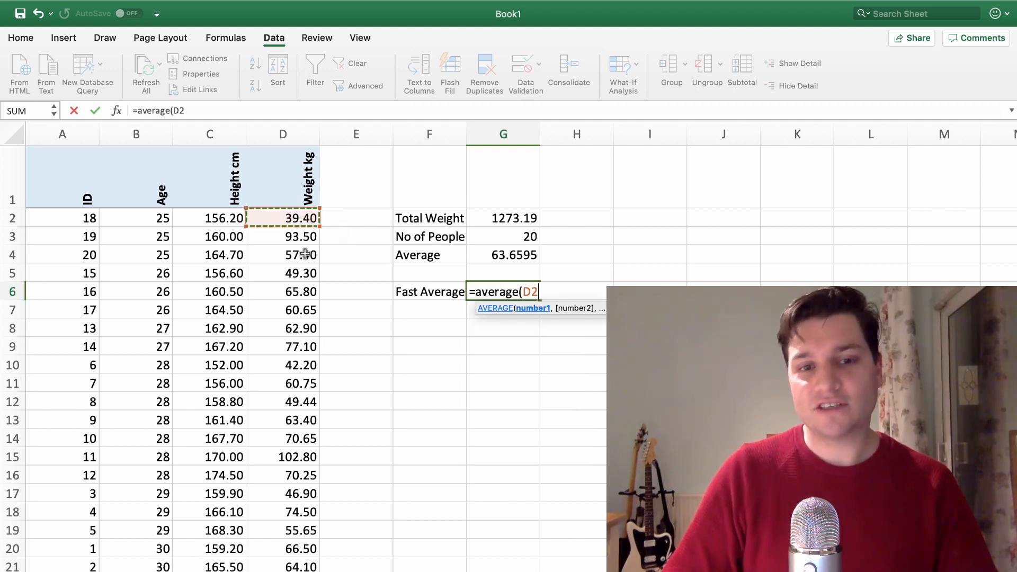
drag(305, 254, 298, 567)
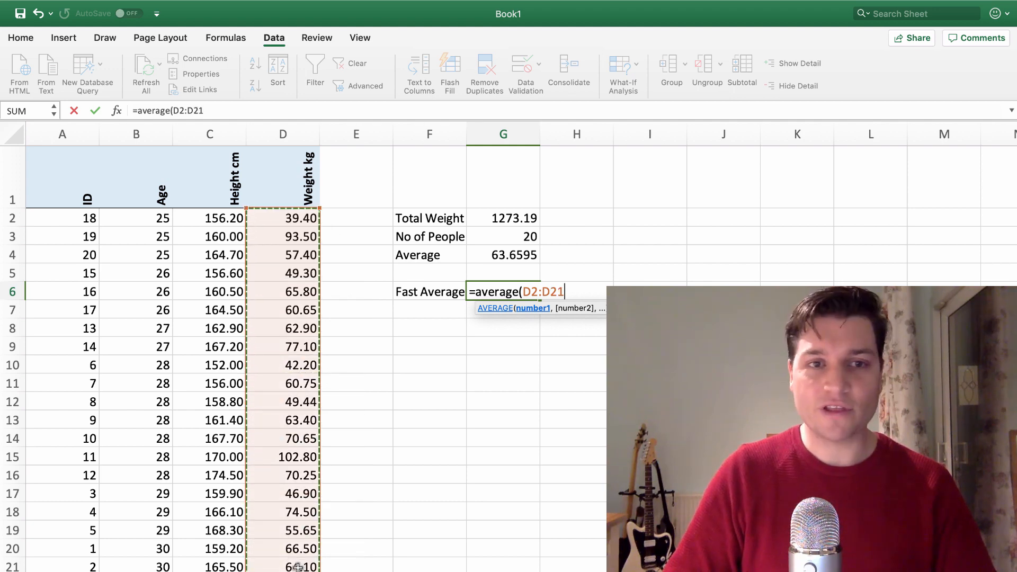
text())
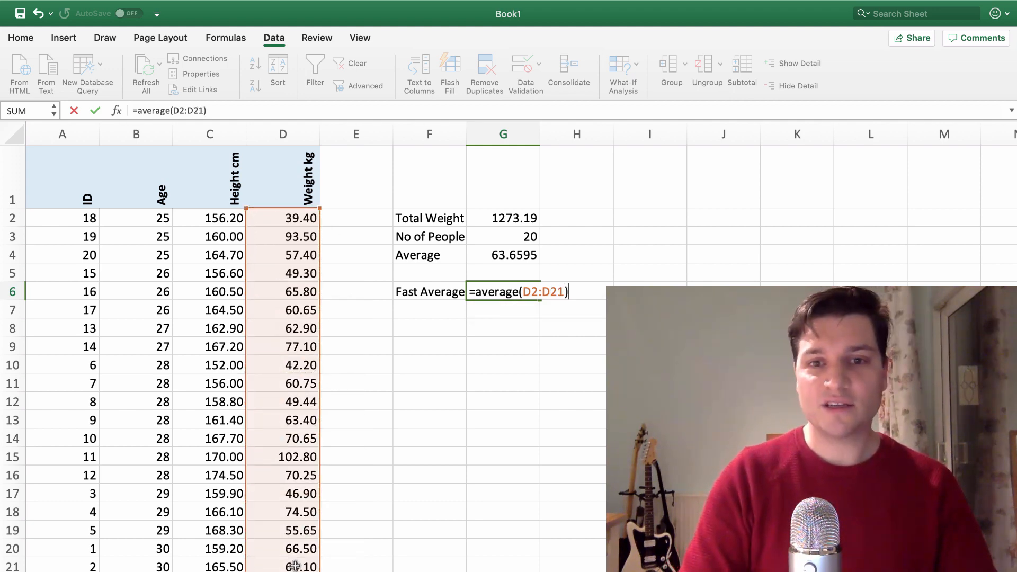
key(Return)
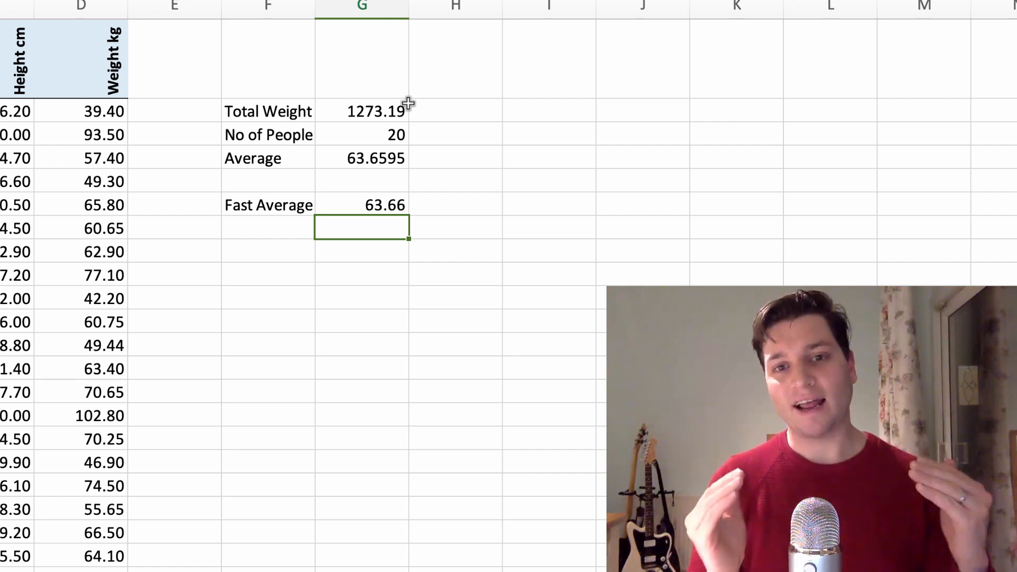
Format cells G4:G6 with both averages as Number with 1 decimal place
click(370, 155)
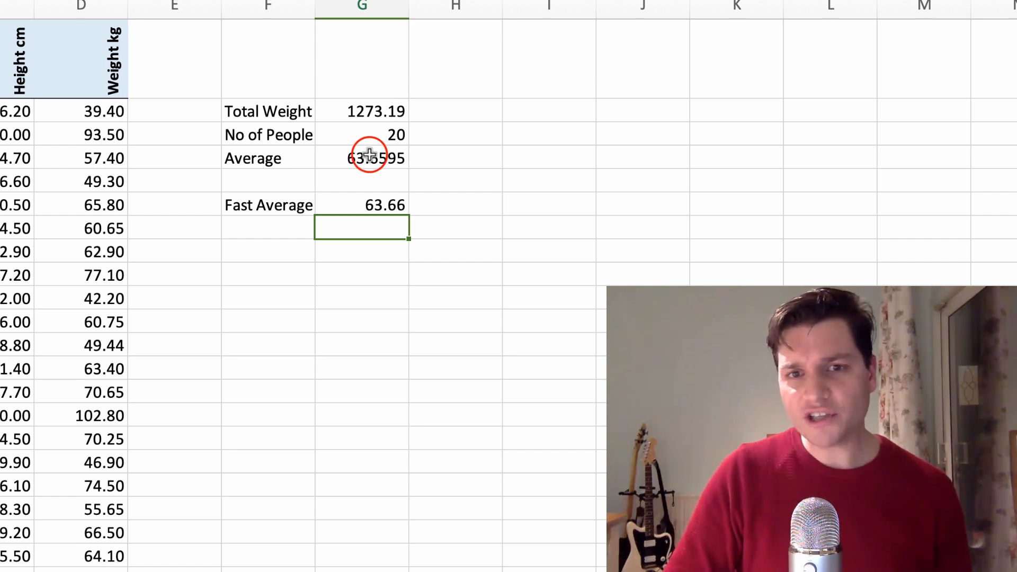
drag(369, 155, 371, 206)
right_click(357, 199)
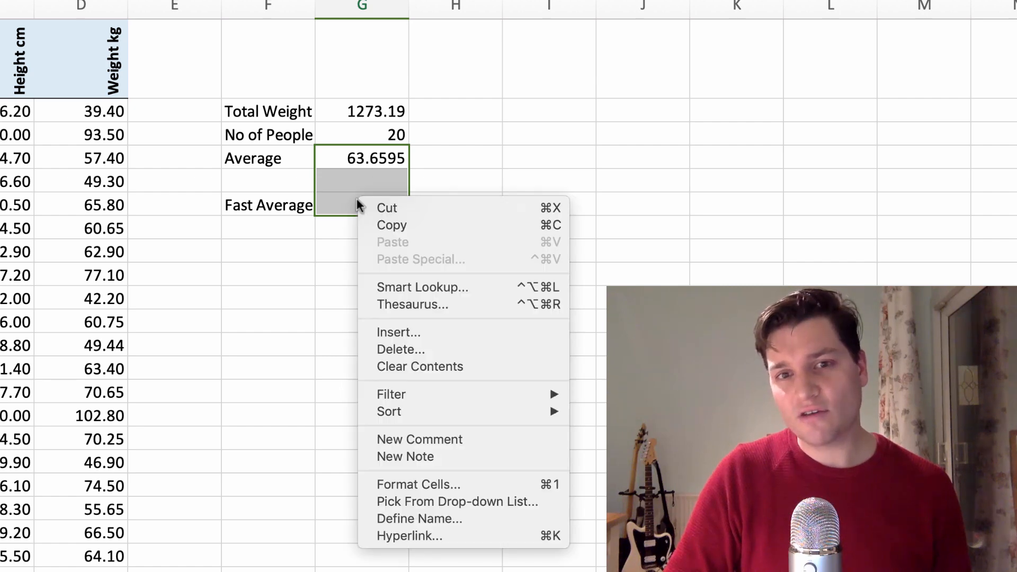
click(434, 485)
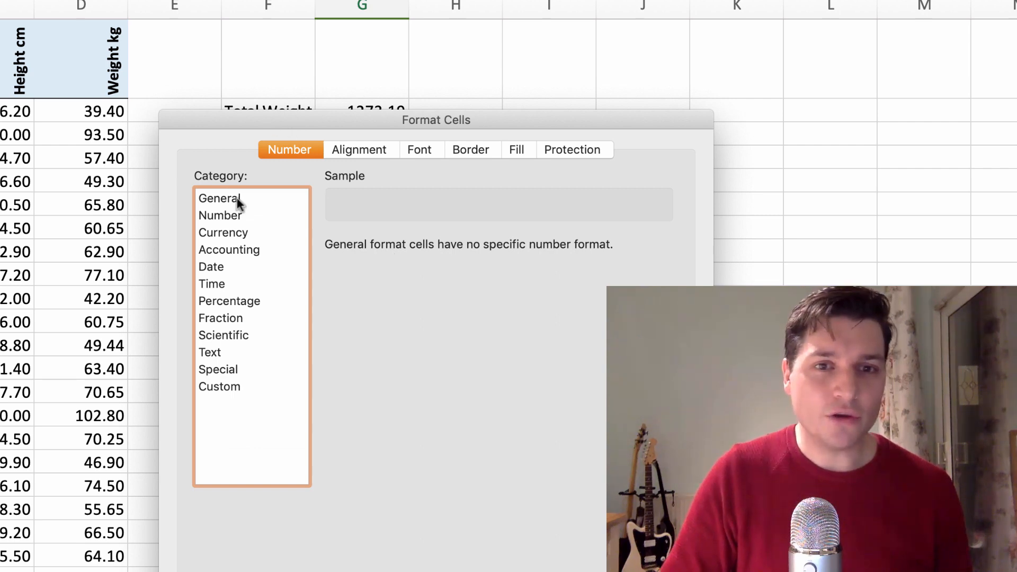
drag(257, 115, 185, 0)
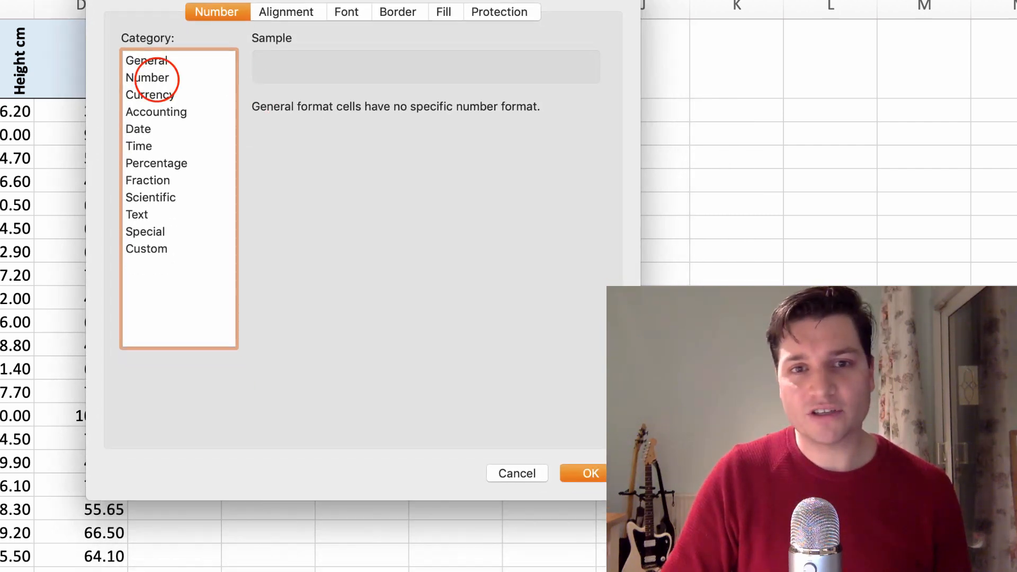
click(156, 78)
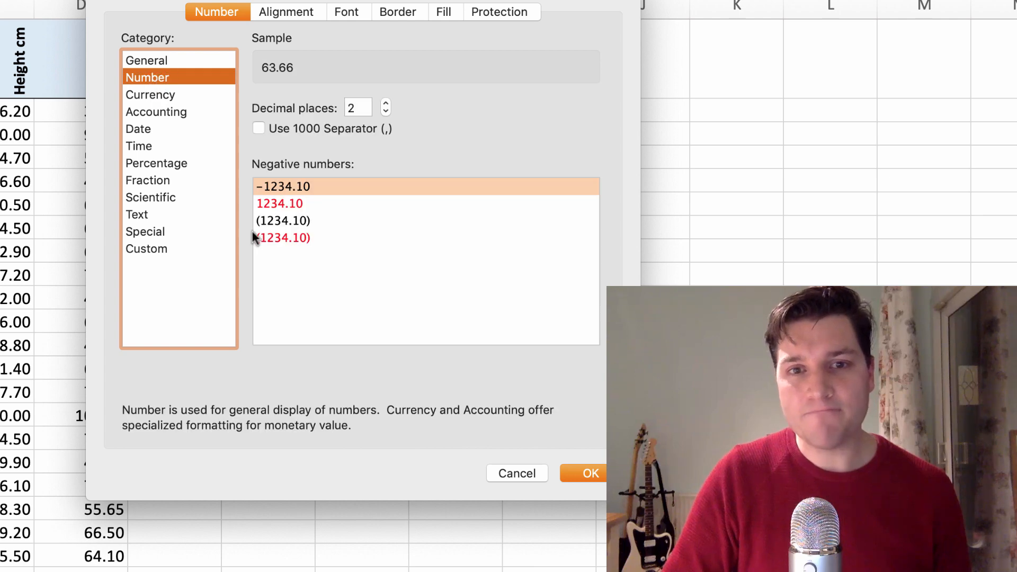
click(385, 111)
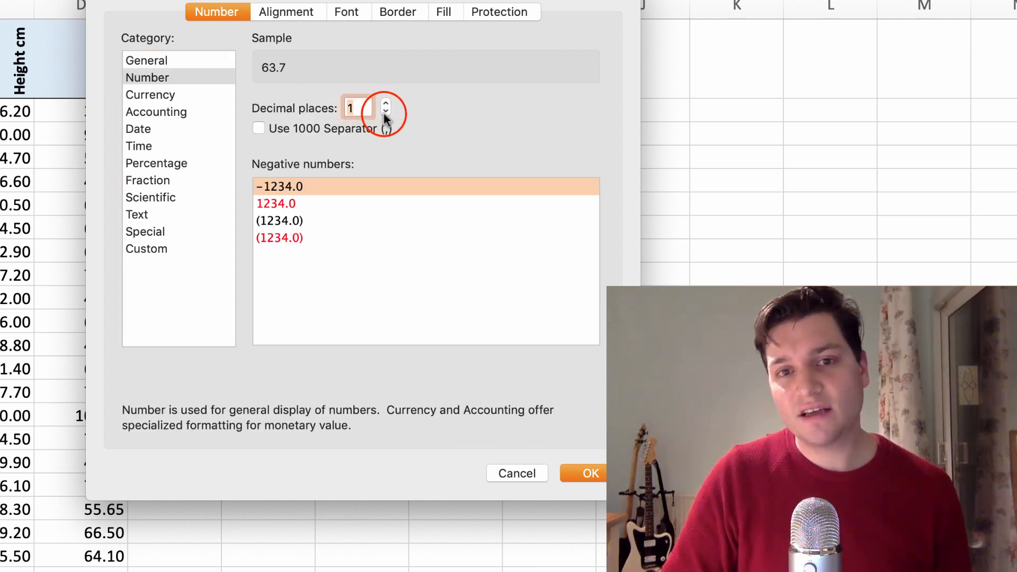
click(611, 466)
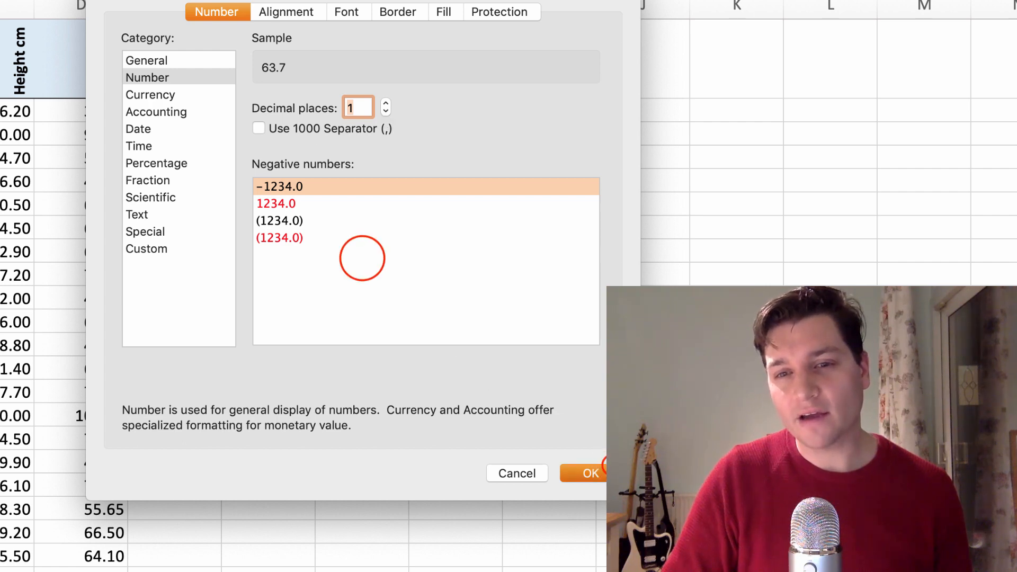
click(362, 258)
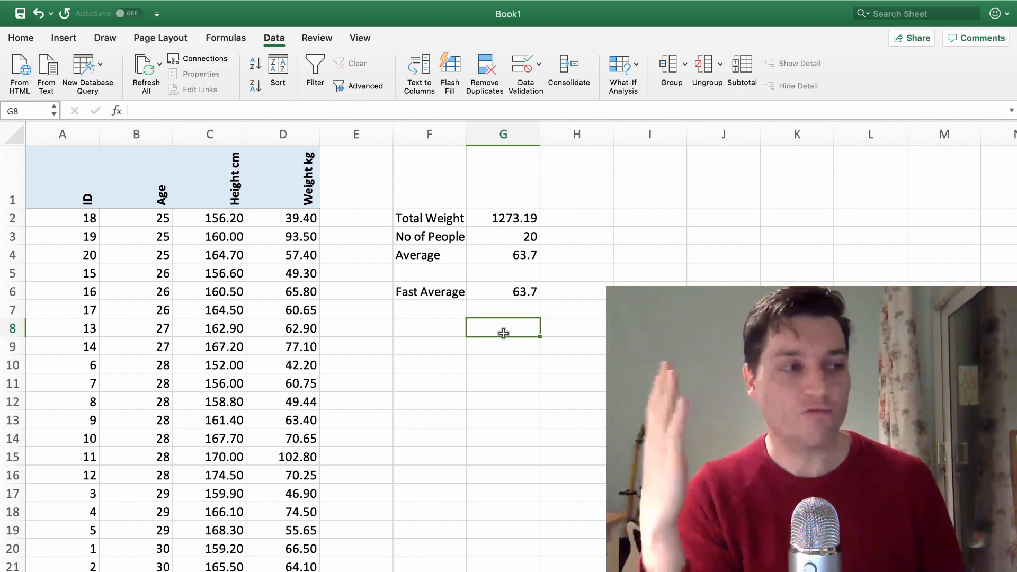
click(446, 322)
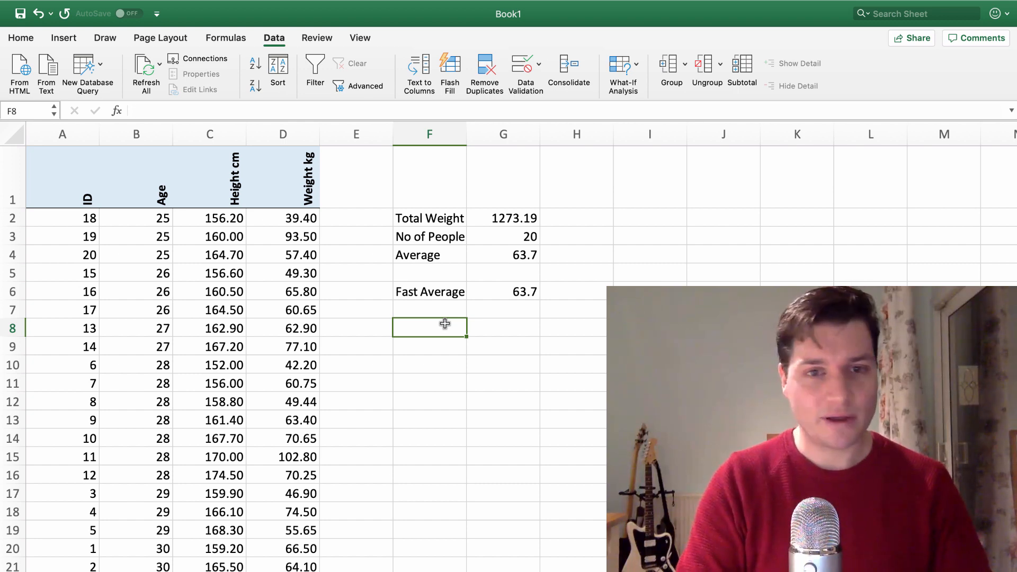
text(=stdev)
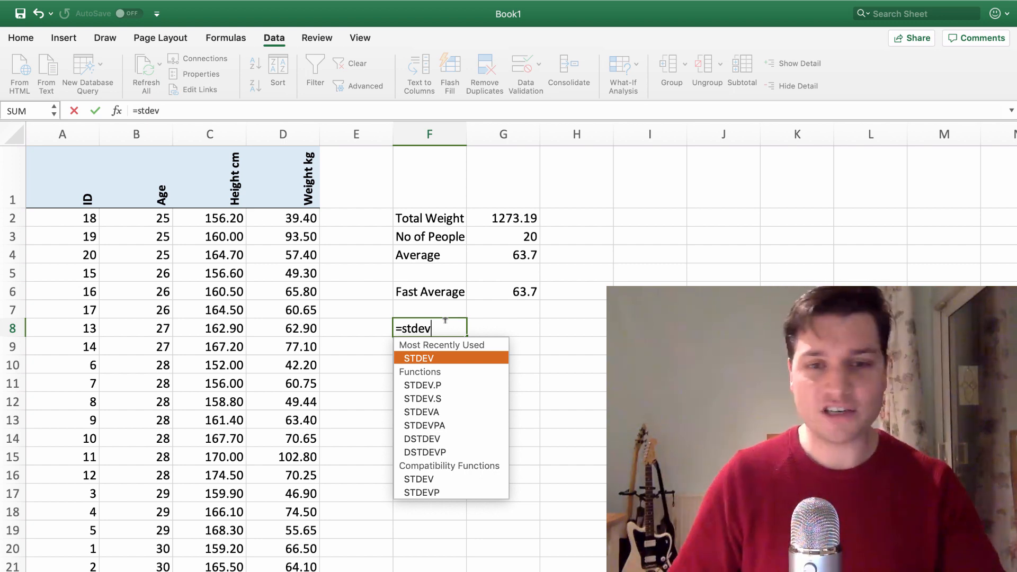
click(444, 321)
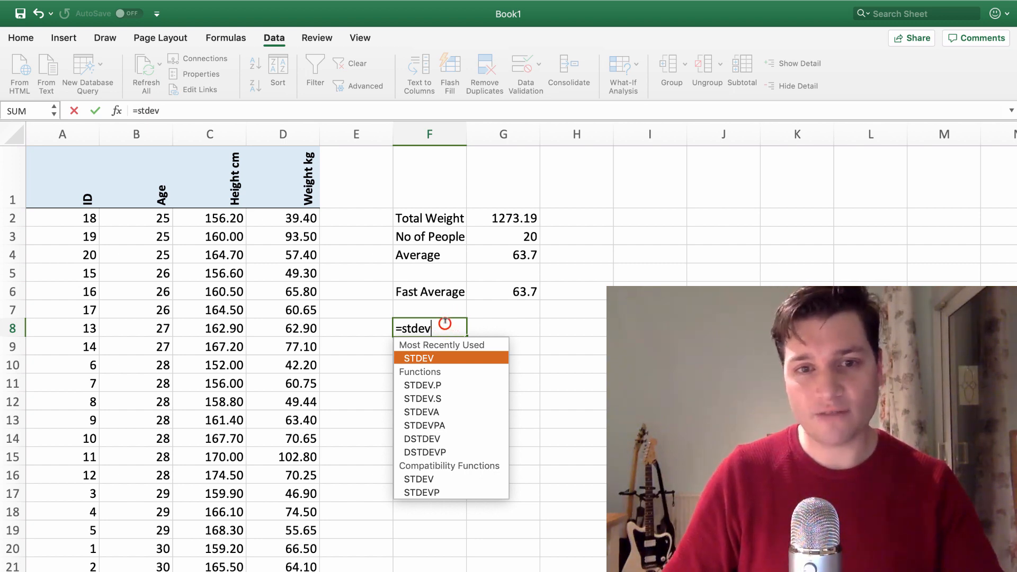
drag(445, 322, 258, 300)
Label cell F8 "Standard D" and calculate the standard deviation of the weights in G8 with =stdev(D2:D21)
text(Standard D)
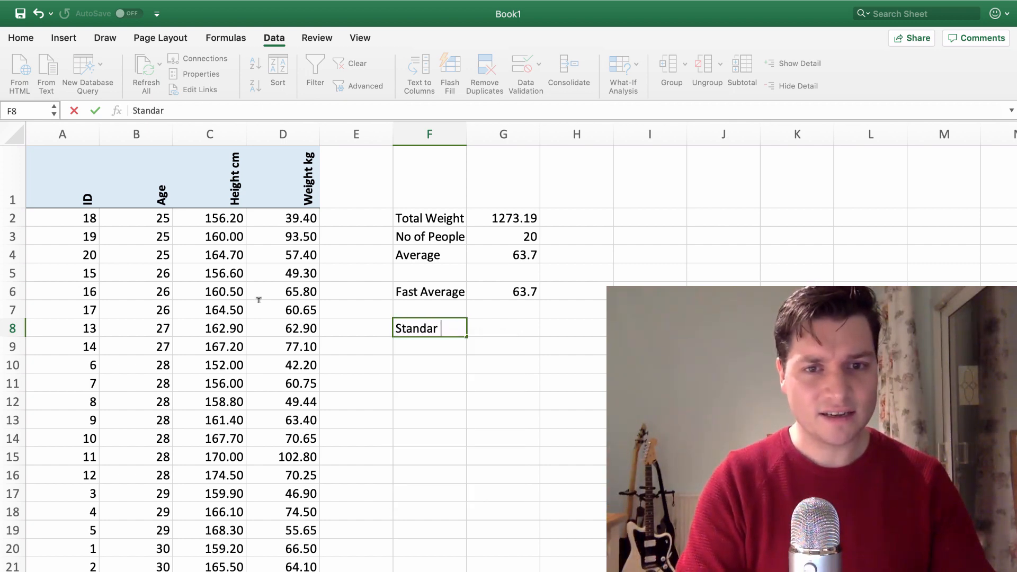
click(485, 330)
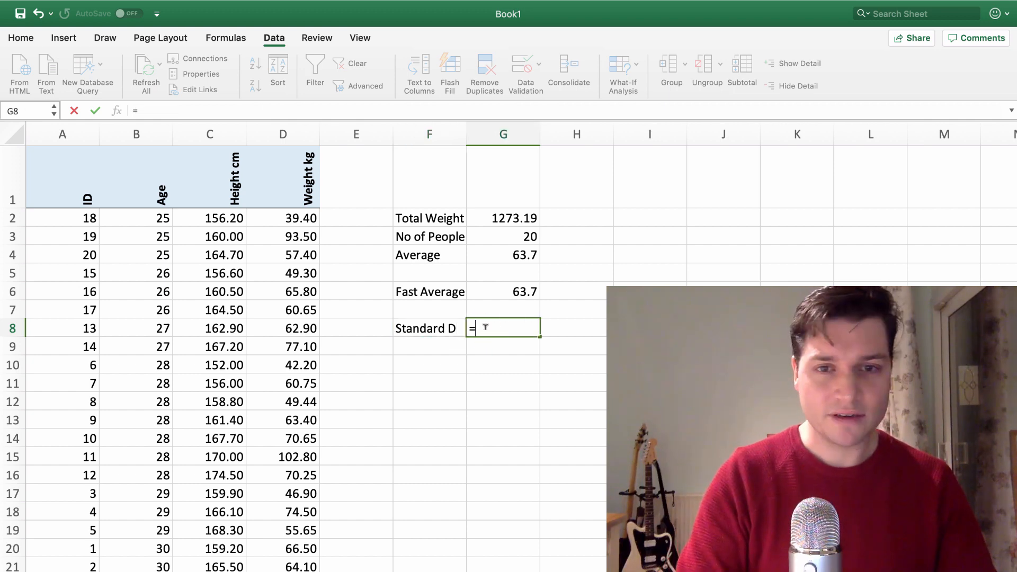
text(=stdev)
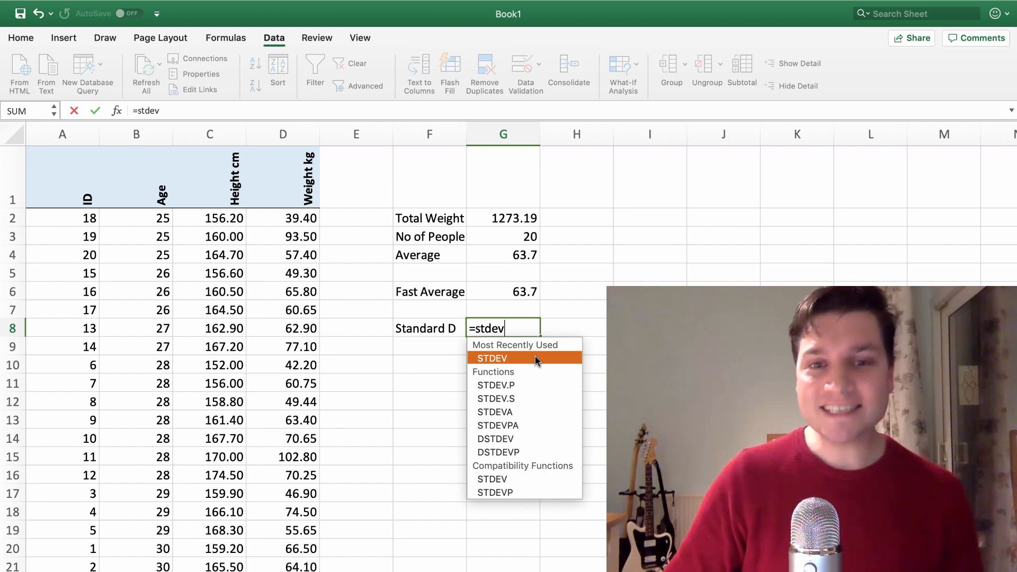
text(()
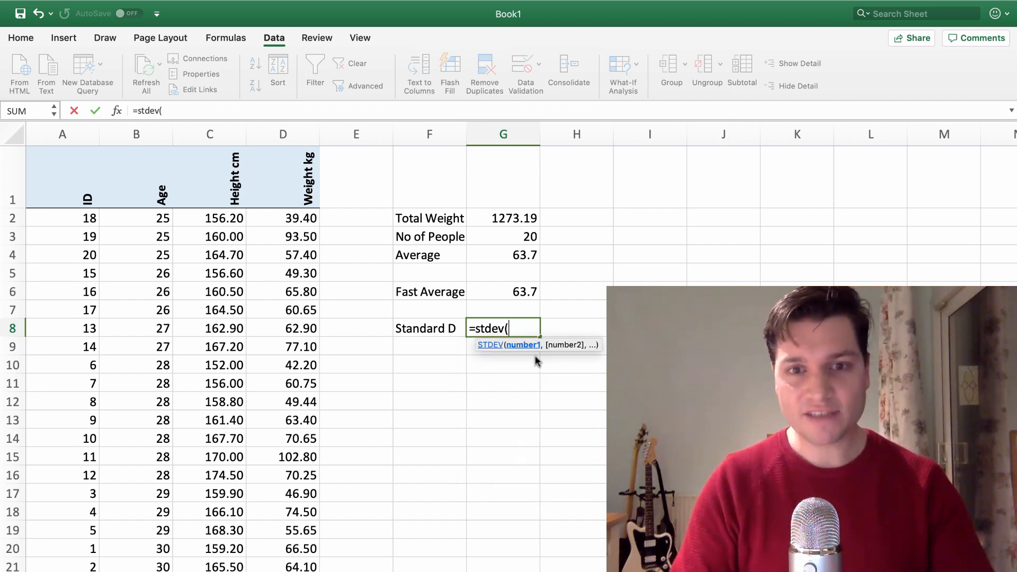
drag(299, 217, 281, 569)
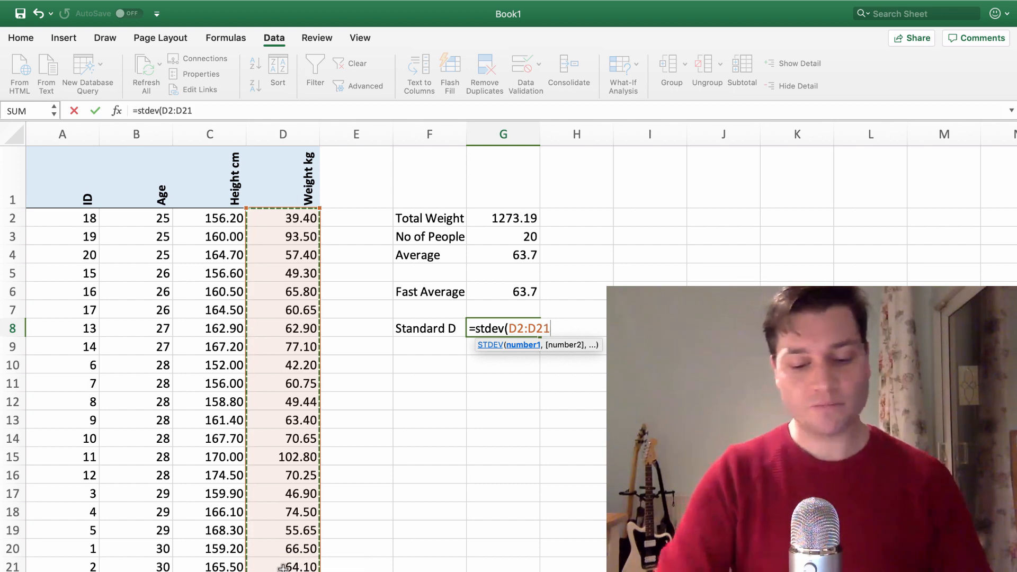
text())
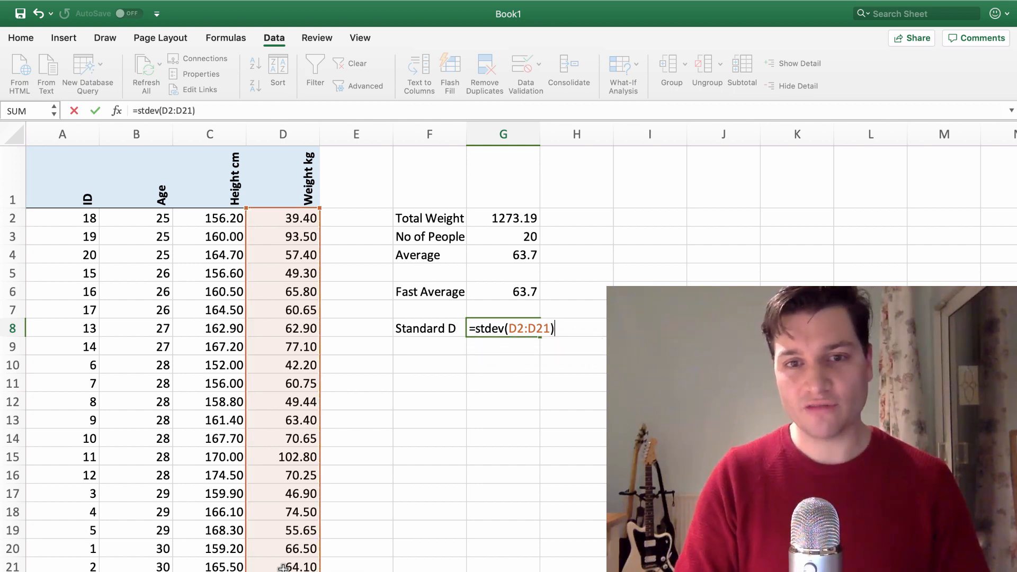
key(Return)
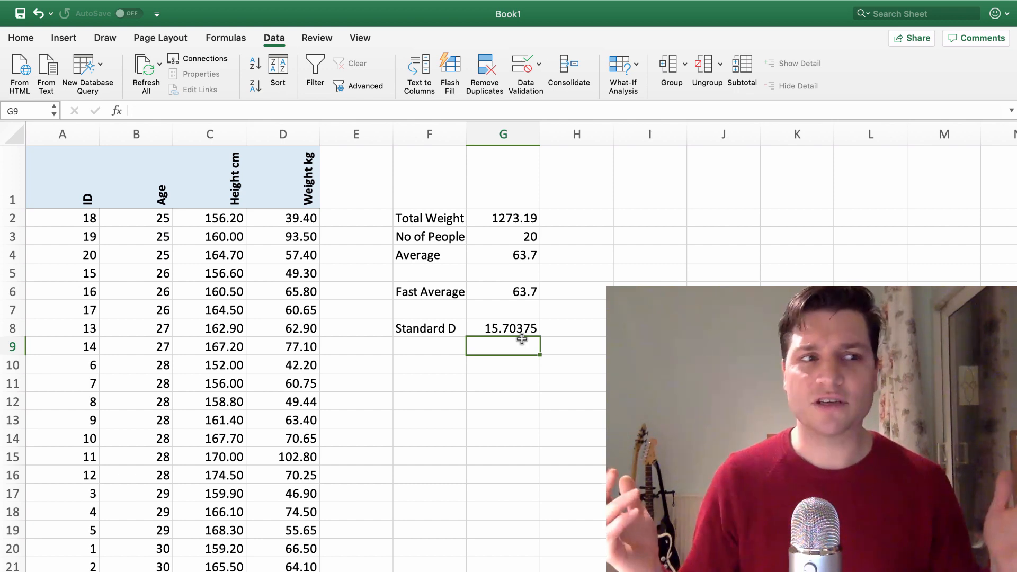
Enter the labels "Low av" in cell F9 and "High av" in cell F10
click(452, 354)
text(LO)
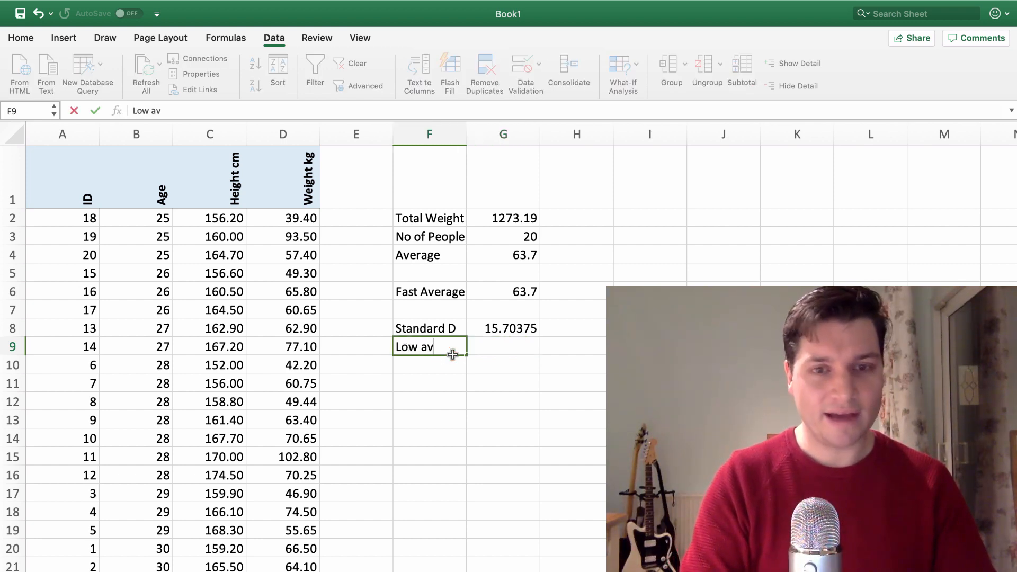
key(Return)
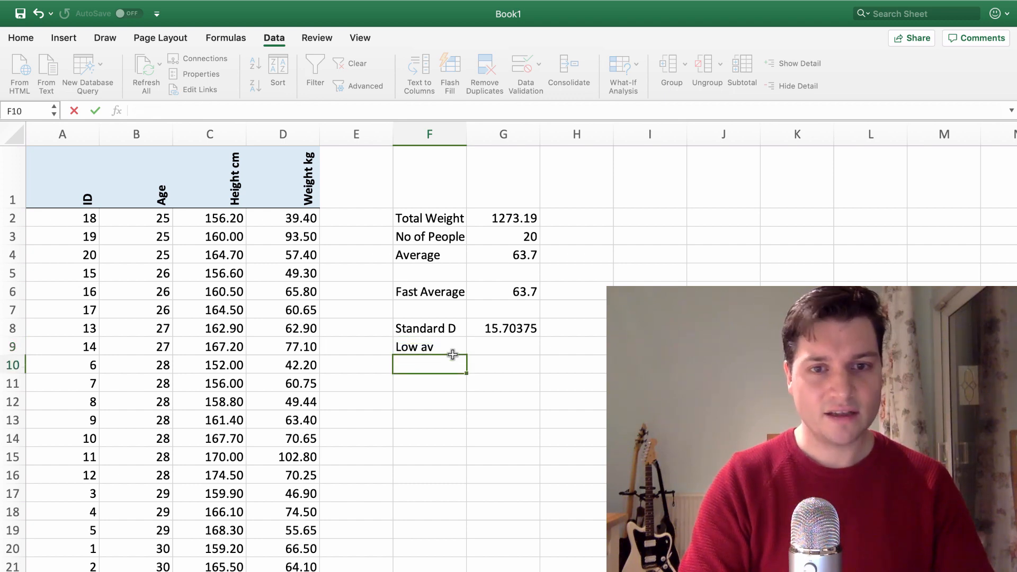
text(High a)
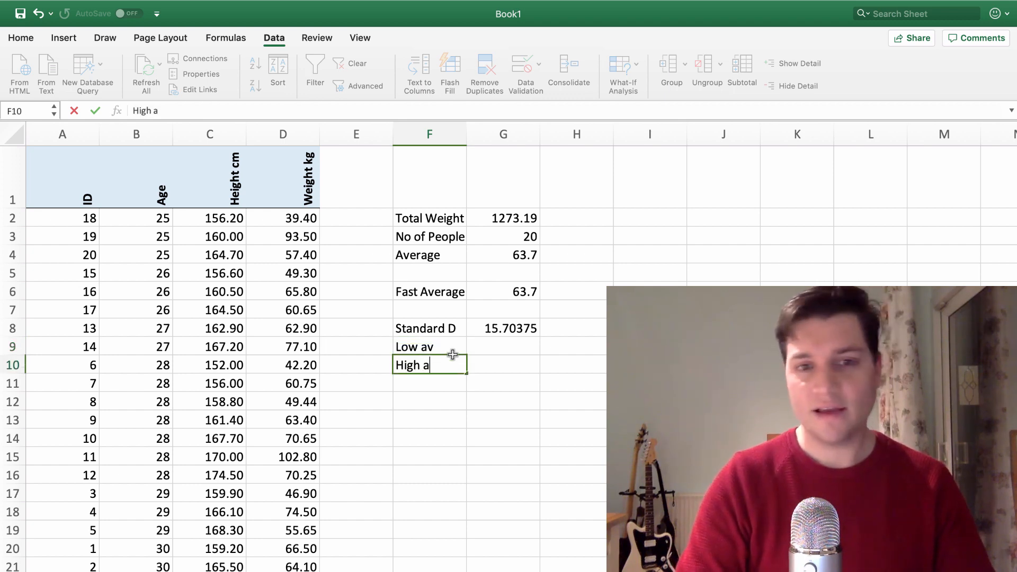
text(v)
key(Return)
Calculate the low average limit in G9 by subtracting the standard deviation from the fast average with =G6-G8
click(479, 347)
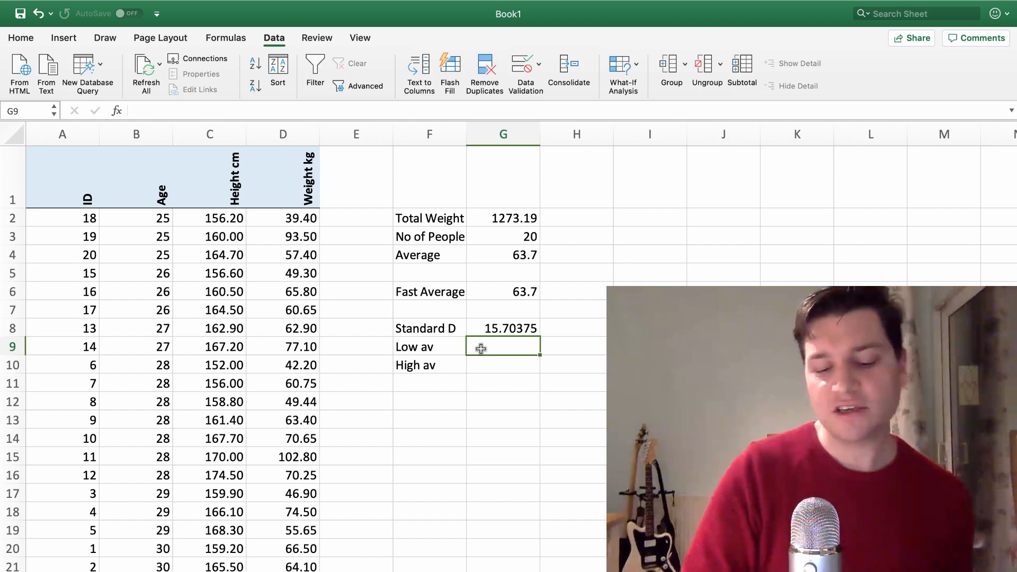
text(=)
click(500, 297)
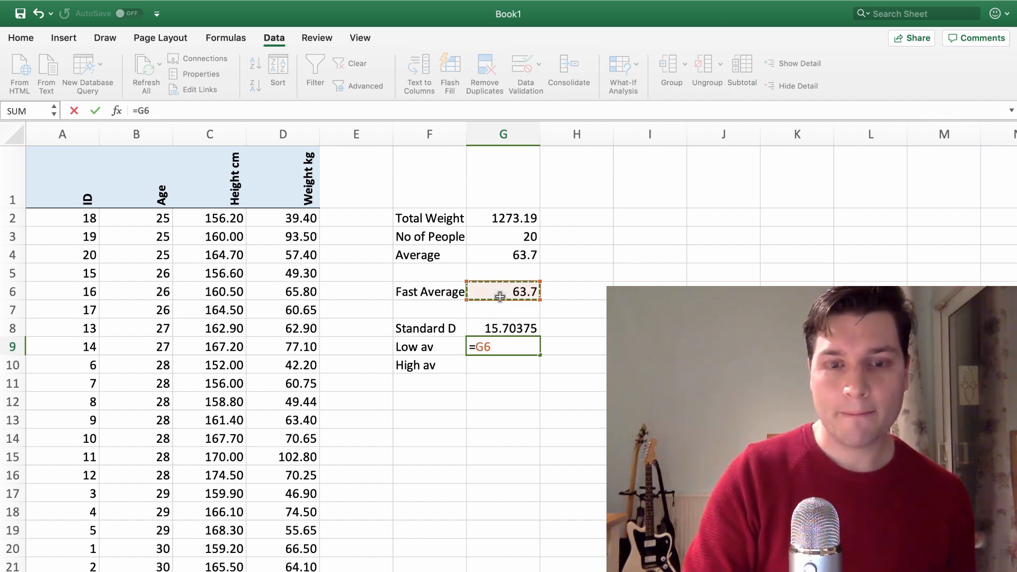
text(-)
click(492, 326)
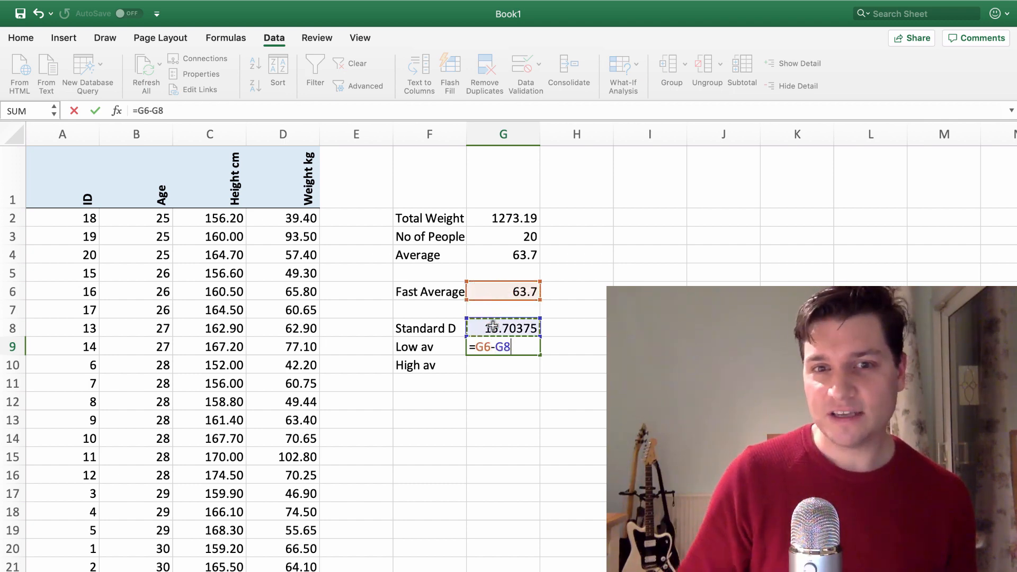
key(Return)
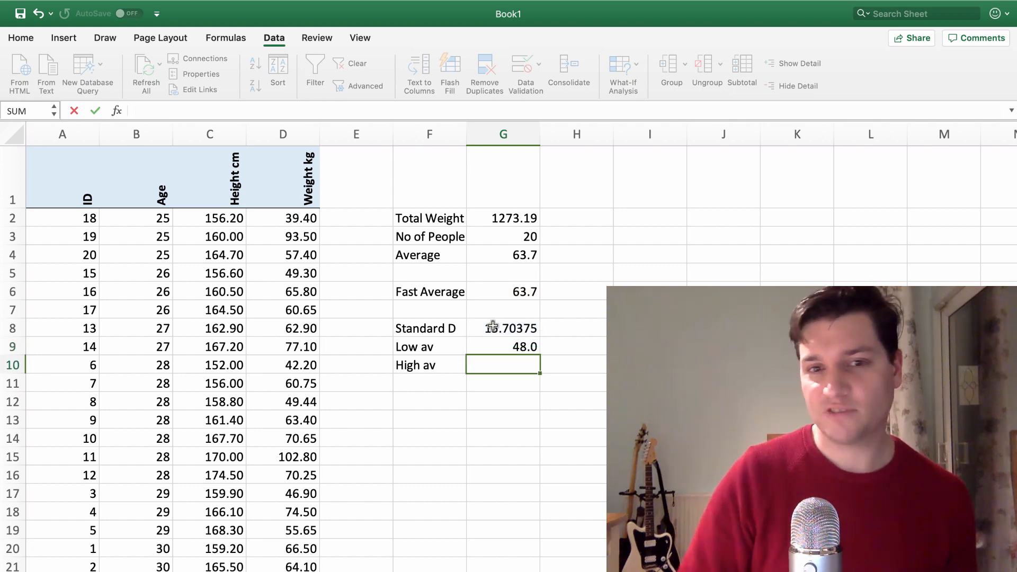
text(=a)
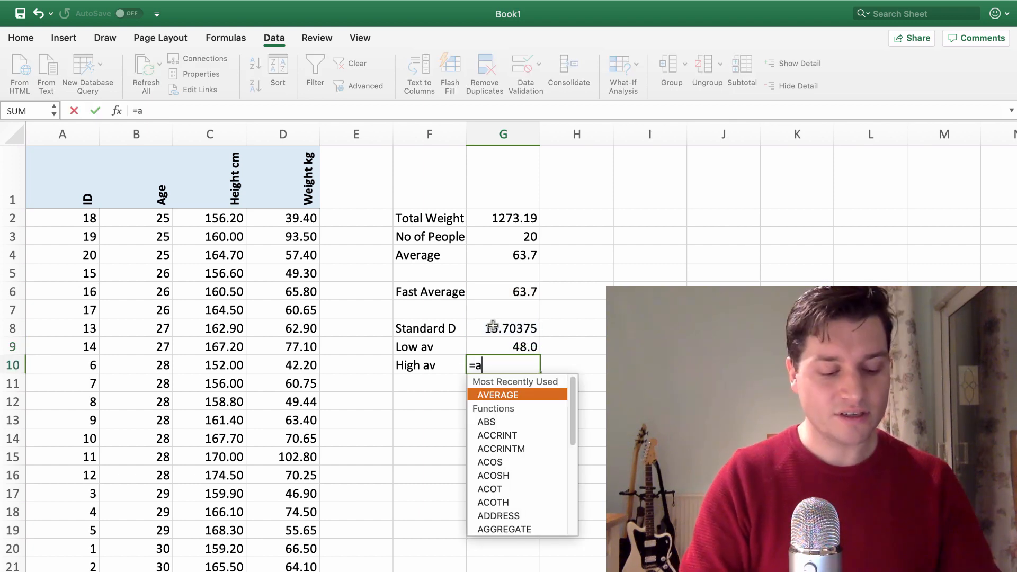
text(v+)
click(492, 326)
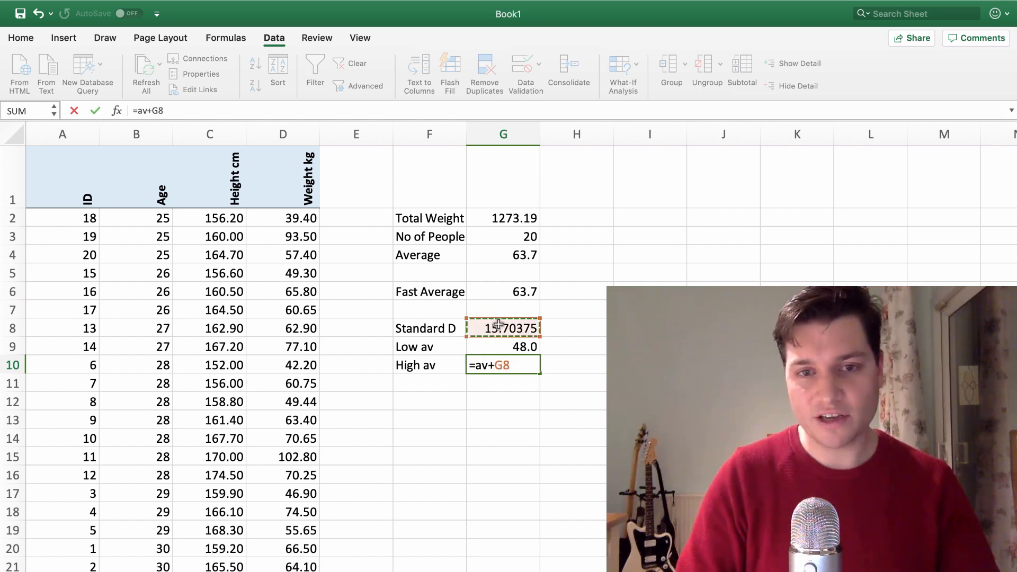
key(Return)
click(500, 360)
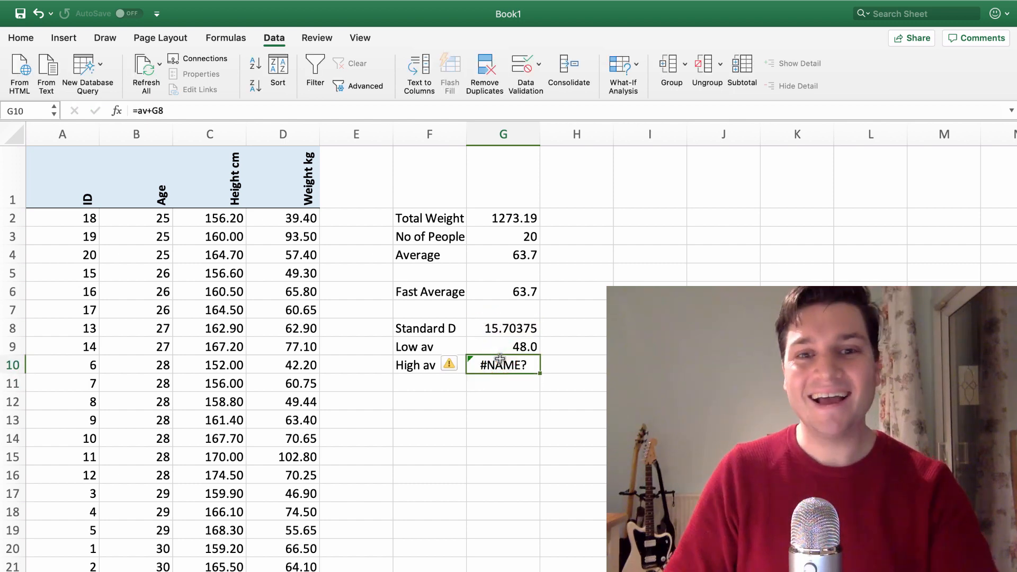
key(Delete)
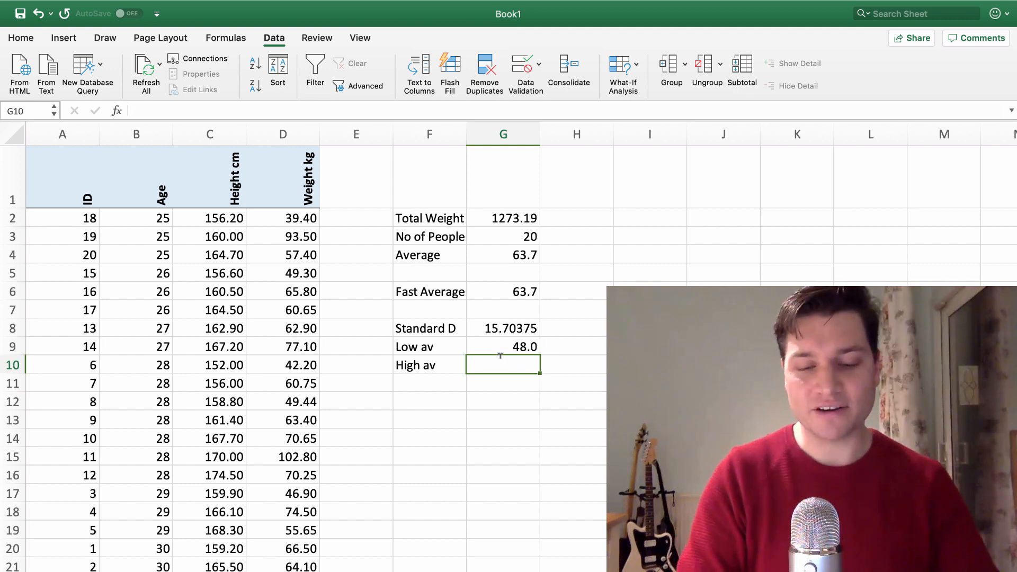
Calculate the high average limit in G10 by adding the standard deviation to the fast average with =G6+G8
text(=)
drag(503, 273, 501, 290)
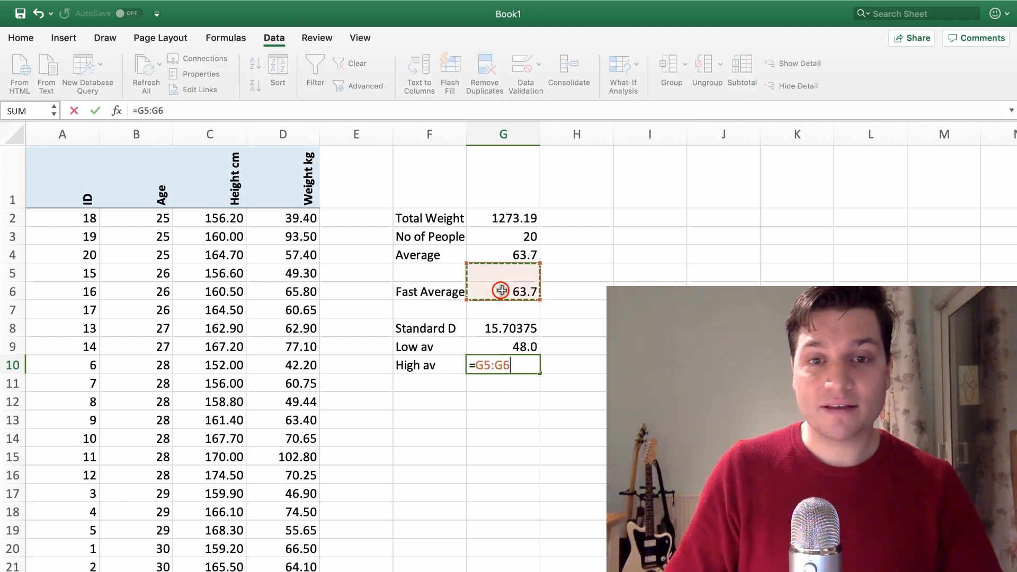
click(502, 291)
text(+)
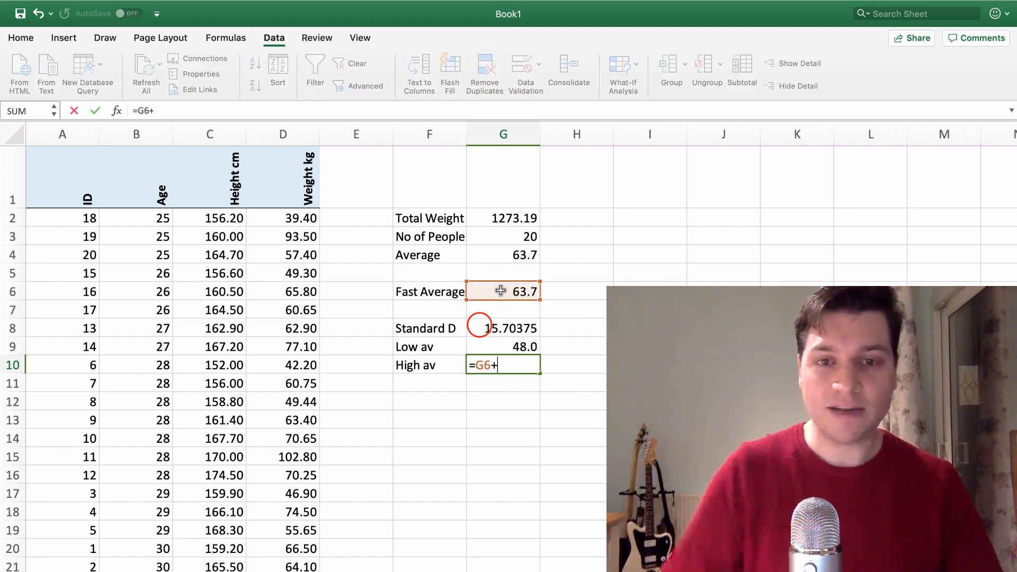
click(479, 326)
key(Return)
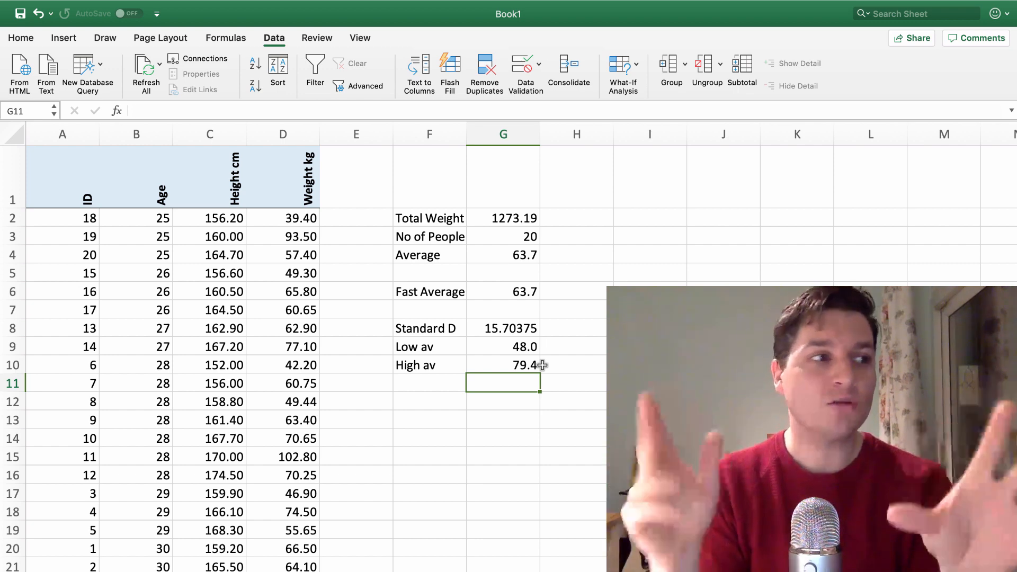
Enter the labels "Min" in cell F12 and "max" in cell F13, leaving row 11 empty
click(427, 400)
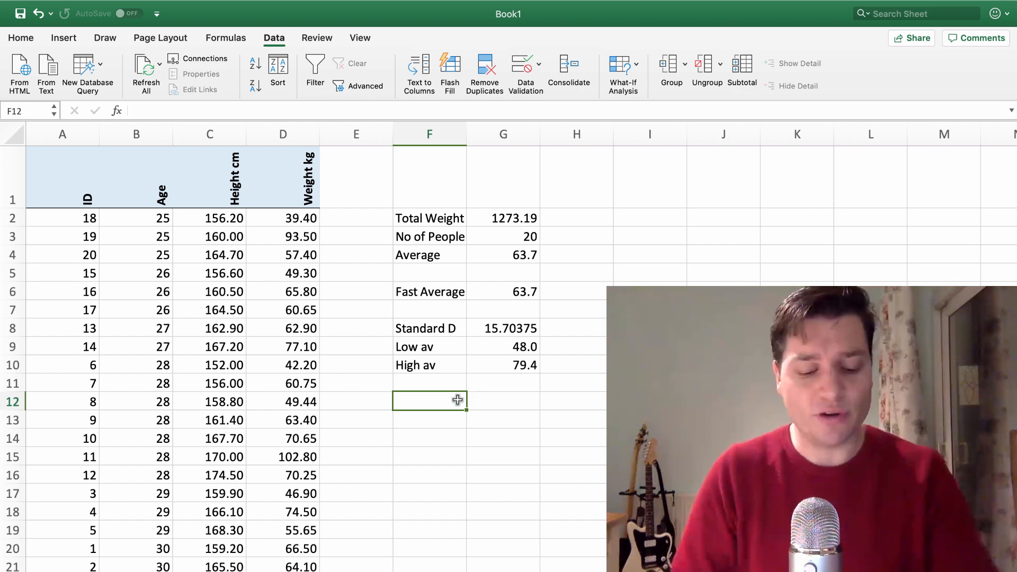
key(BackSpace)
key(BackSpace)
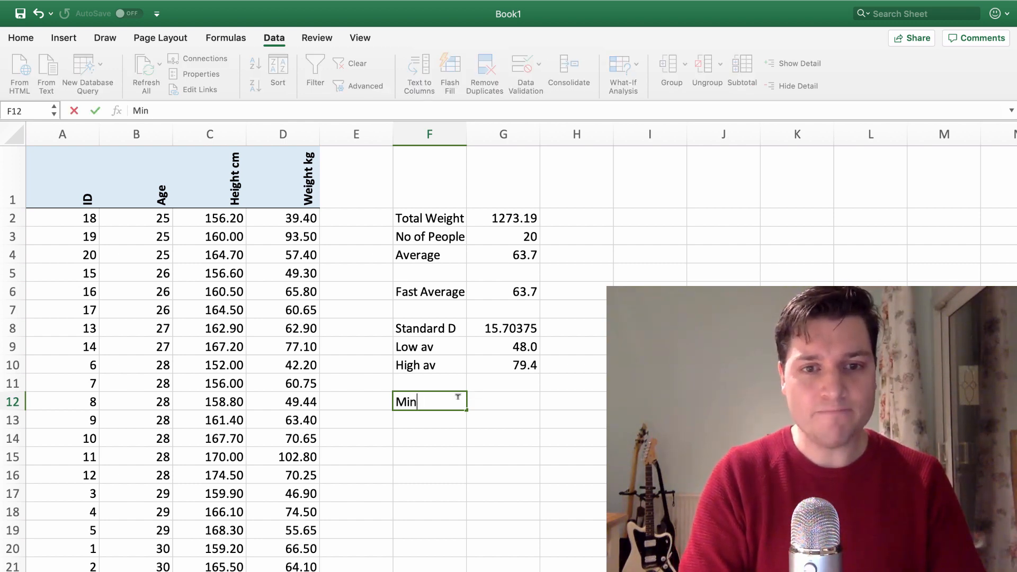
key(Return)
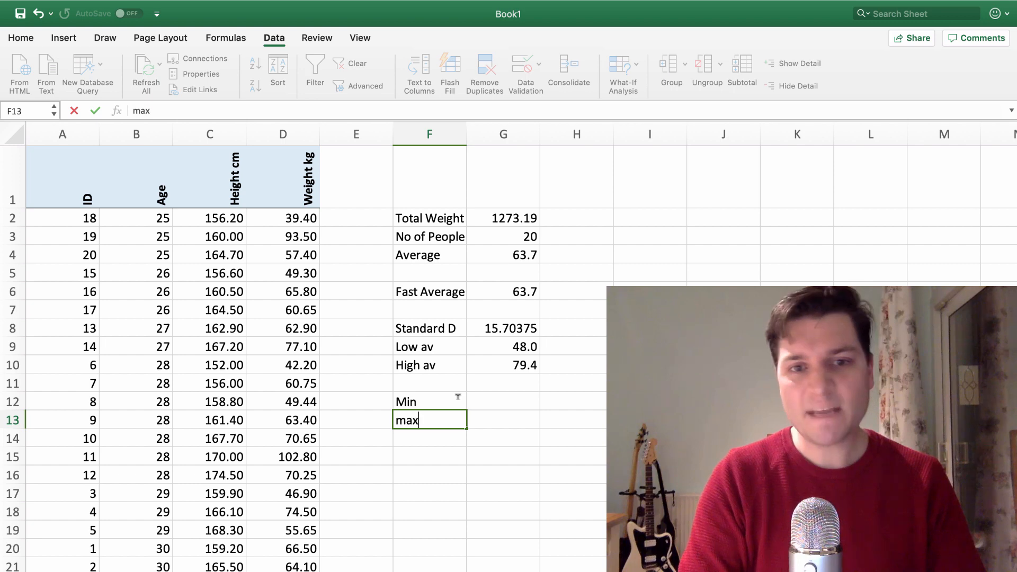
key(Return)
Calculate the lowest weight in cell G12 with the formula =min(D2:D21)
click(487, 398)
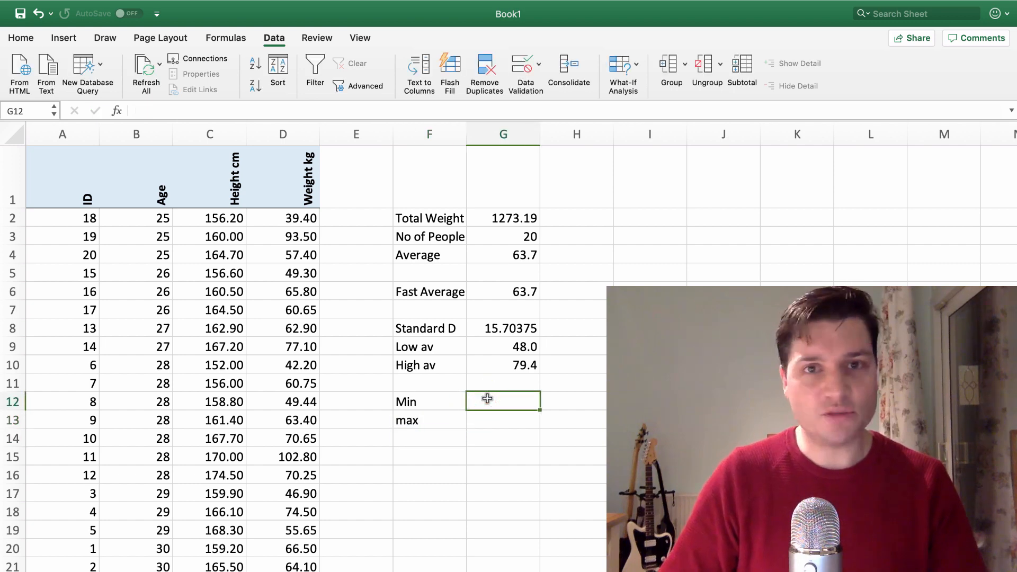
text(=)
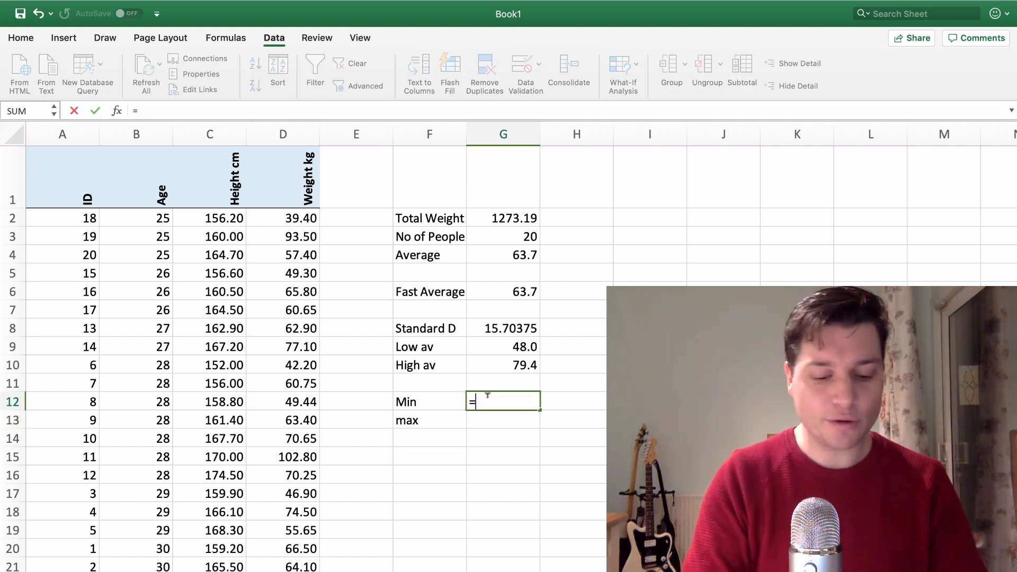
text(min)
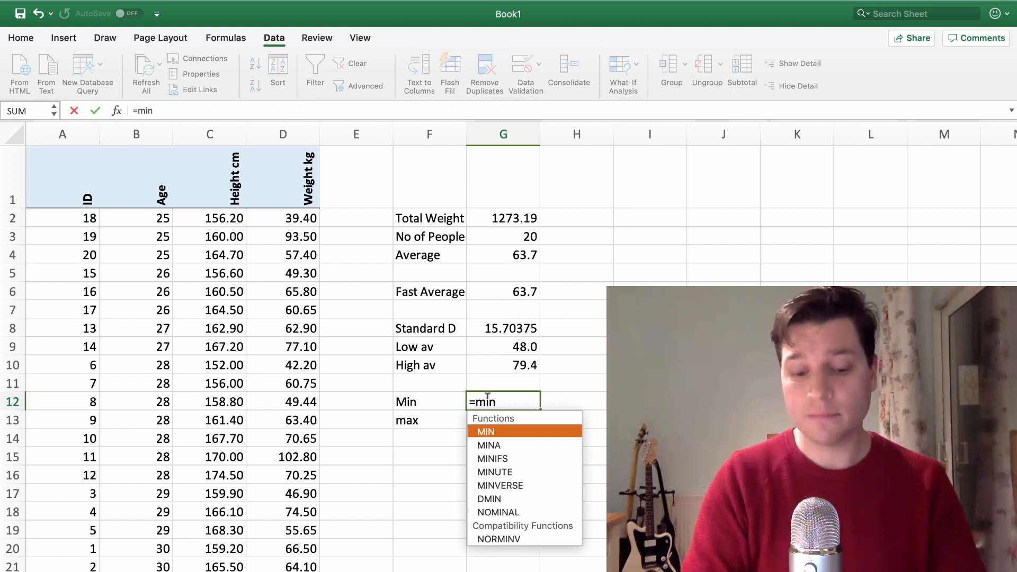
text(()
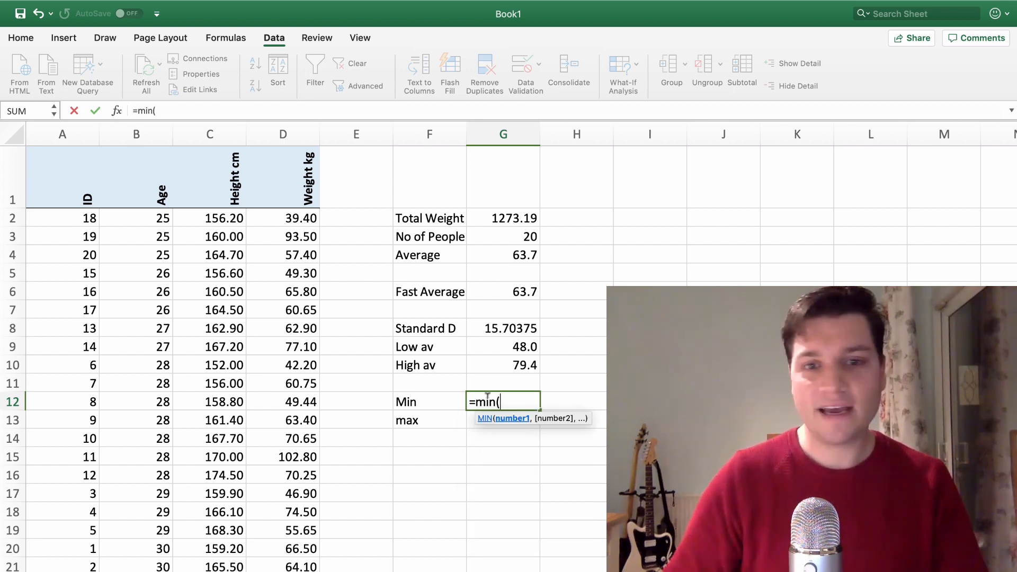
drag(296, 218, 290, 566)
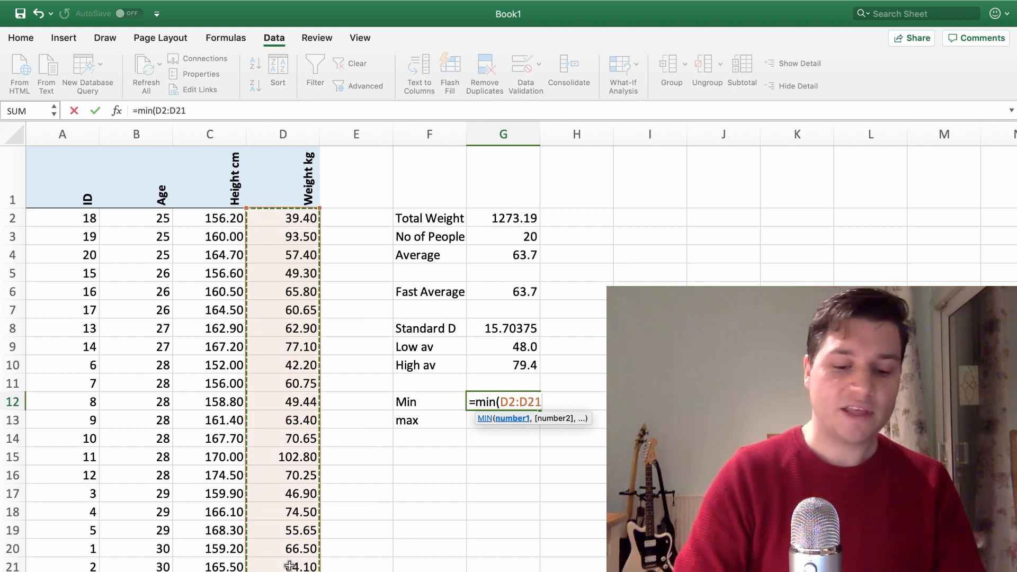
text())
key(Return)
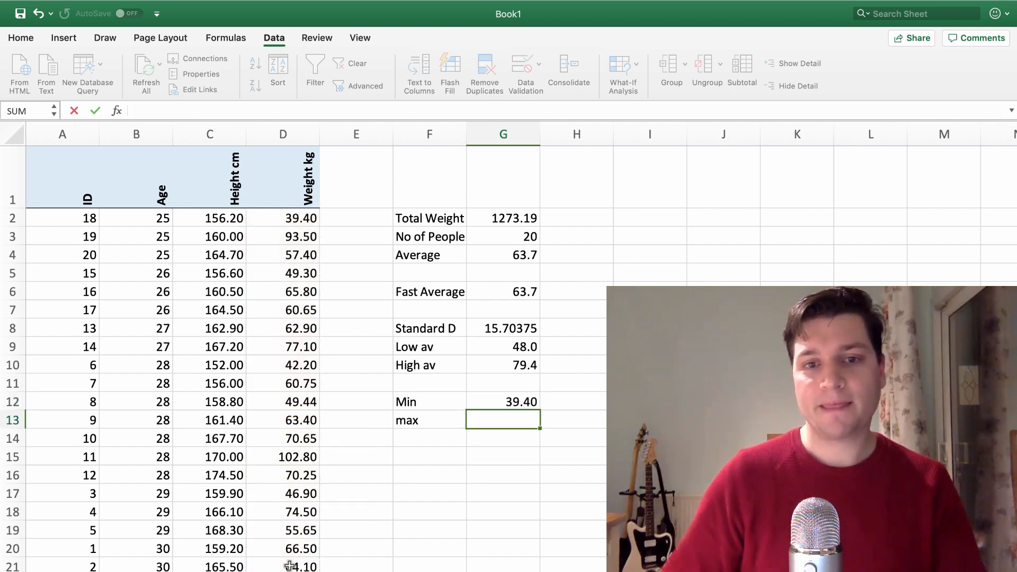
Calculate the highest weight in cell G13 with the formula =max(D2:D21)
text(max)
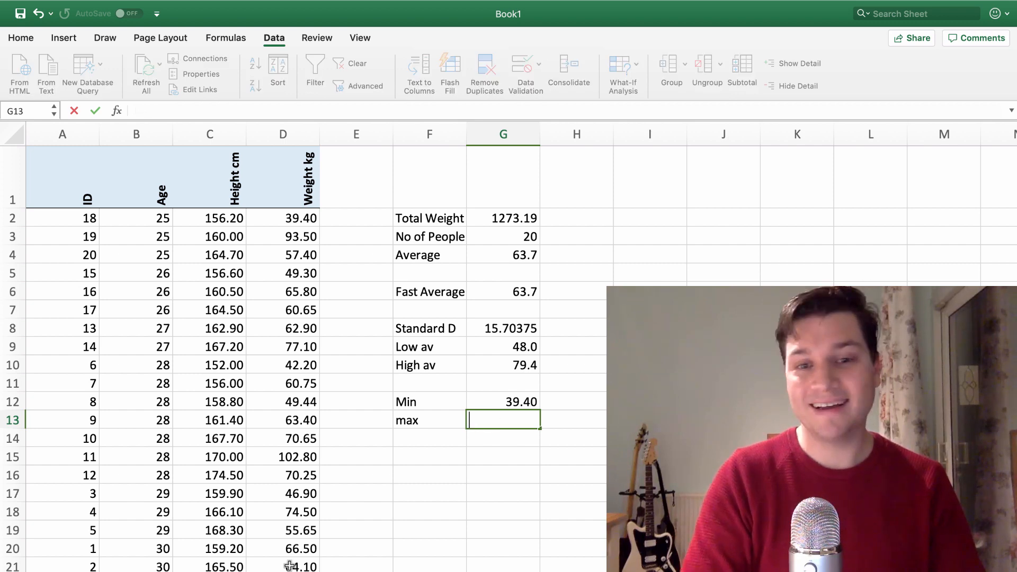
text(=max()
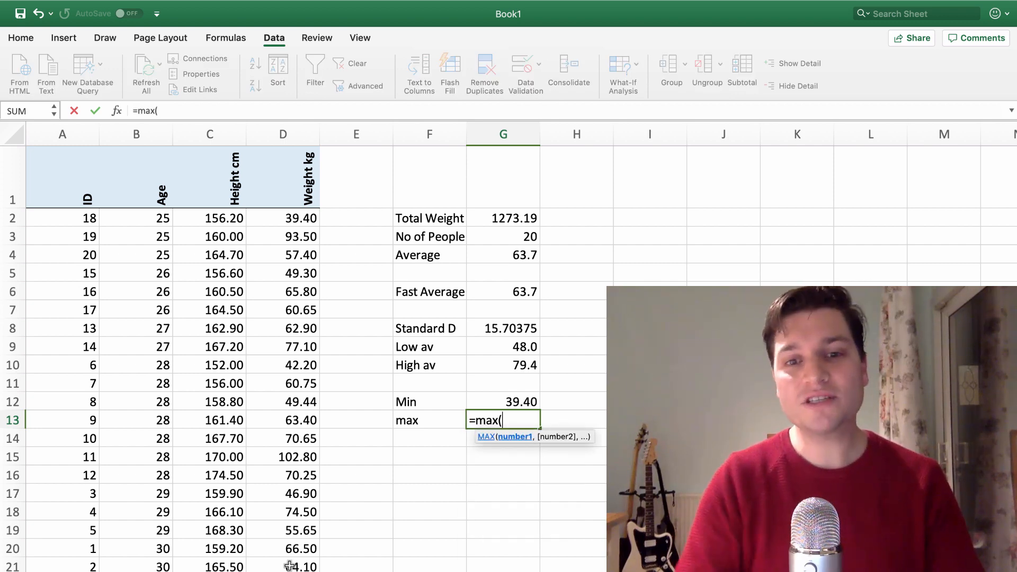
click(273, 216)
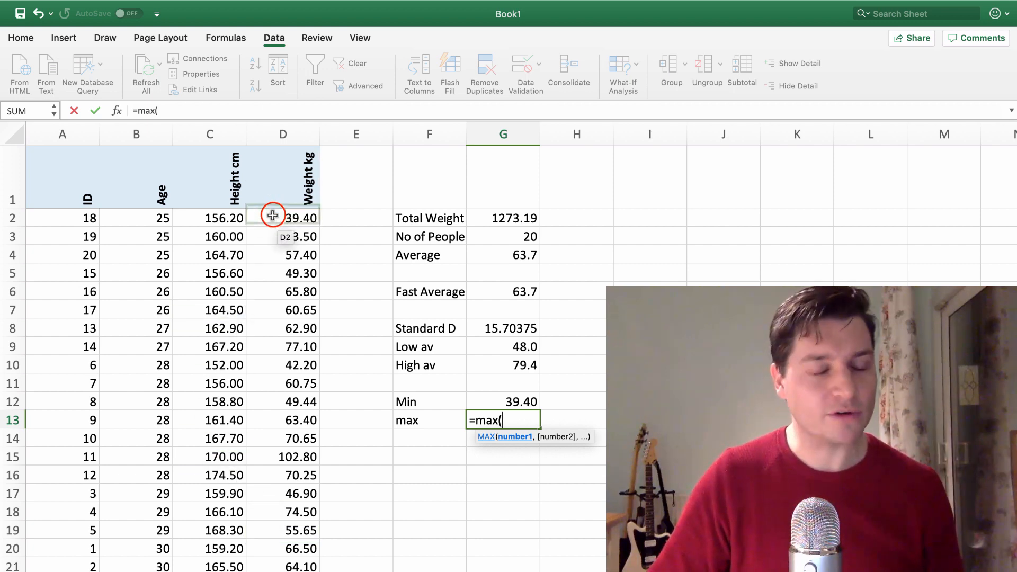
drag(273, 250, 282, 567)
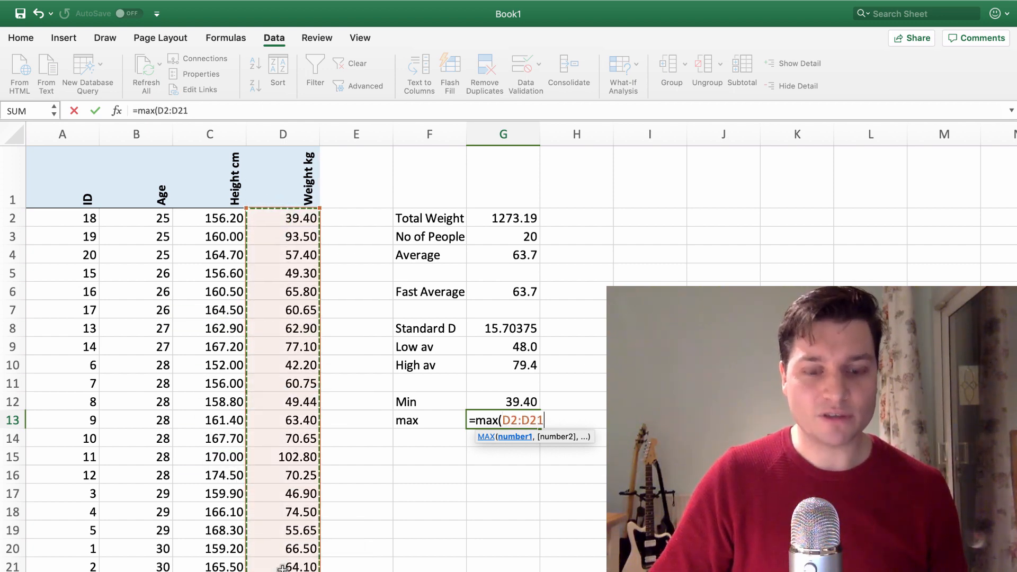
key(Return)
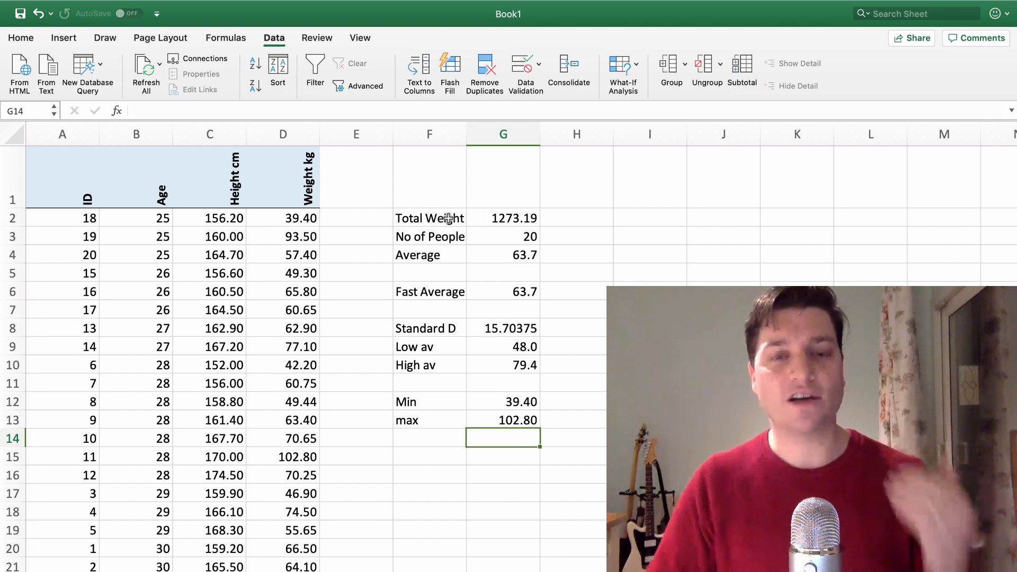
Review the formulas behind the total, count, averages, standard deviation, low limit, minimum and maximum in column G
click(500, 220)
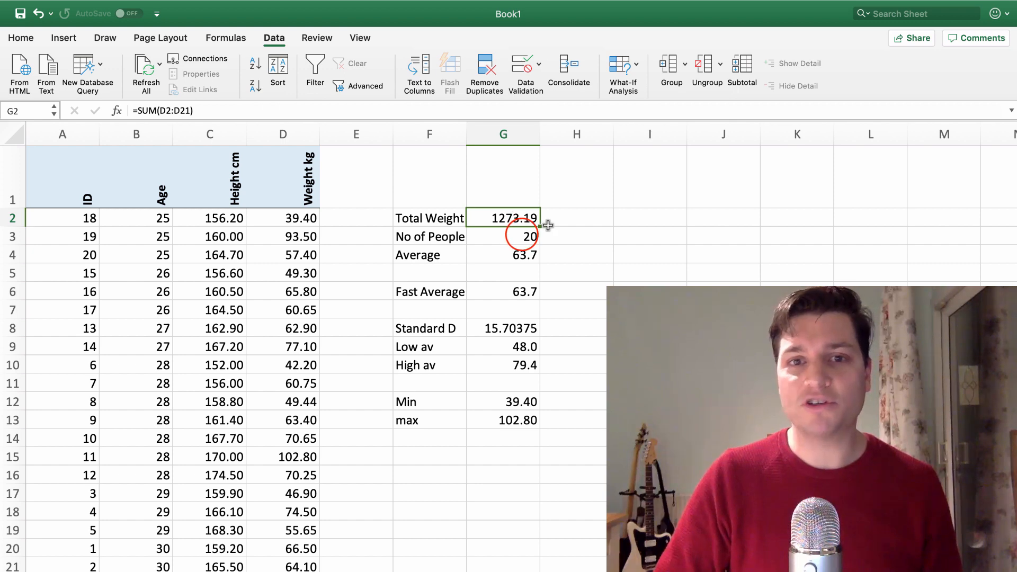
click(535, 236)
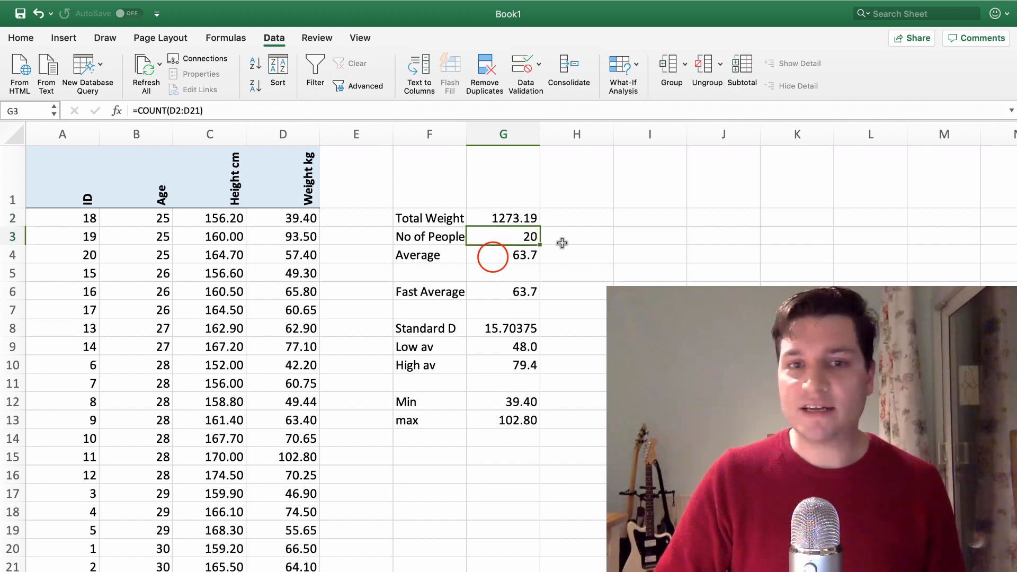
click(493, 257)
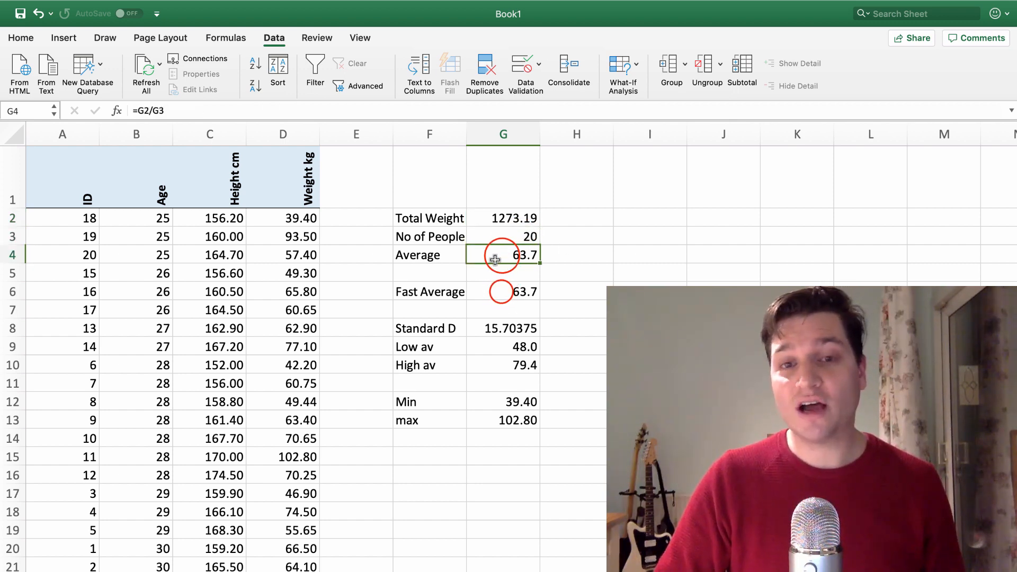
click(500, 291)
click(502, 256)
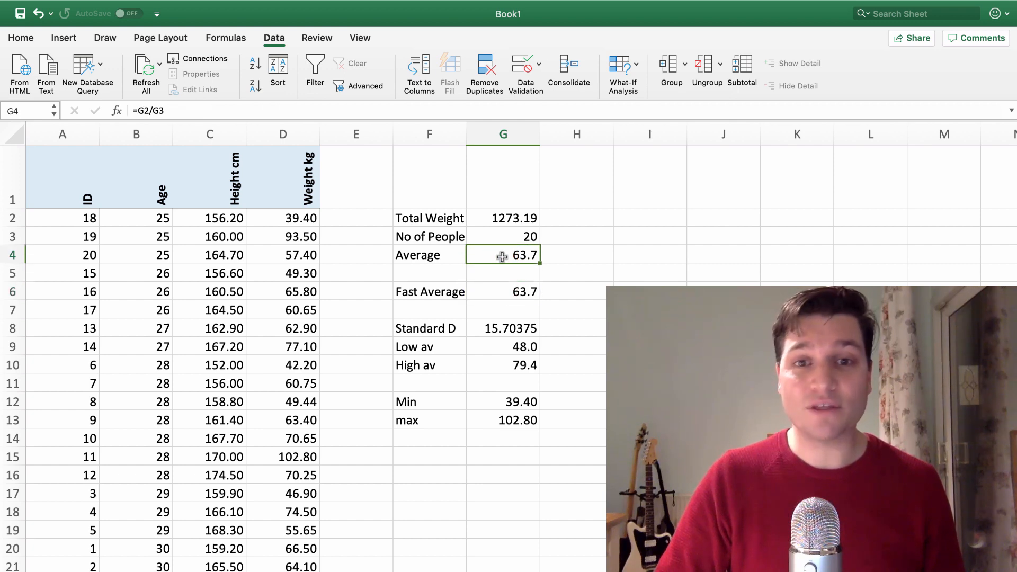
click(522, 328)
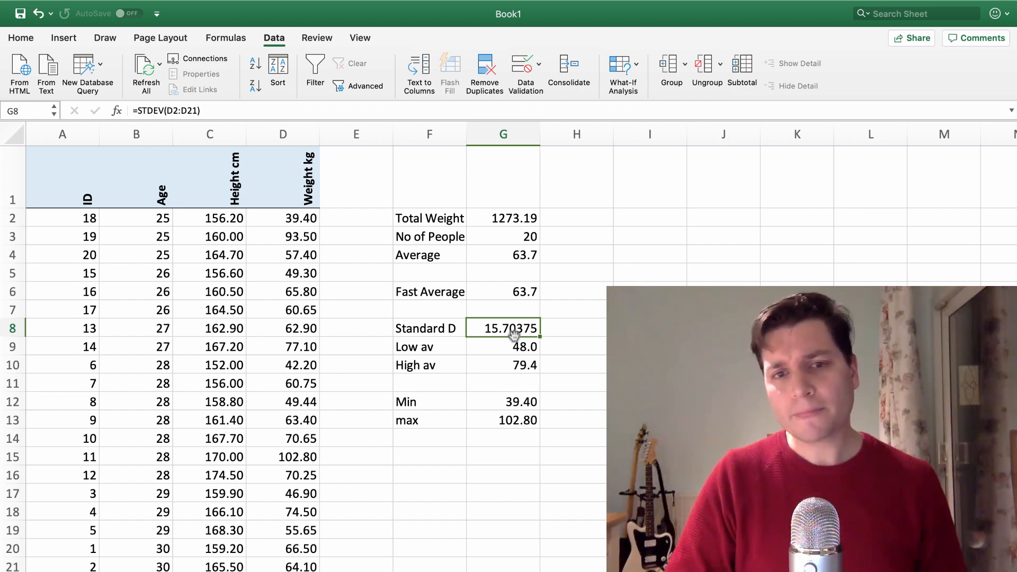
click(492, 346)
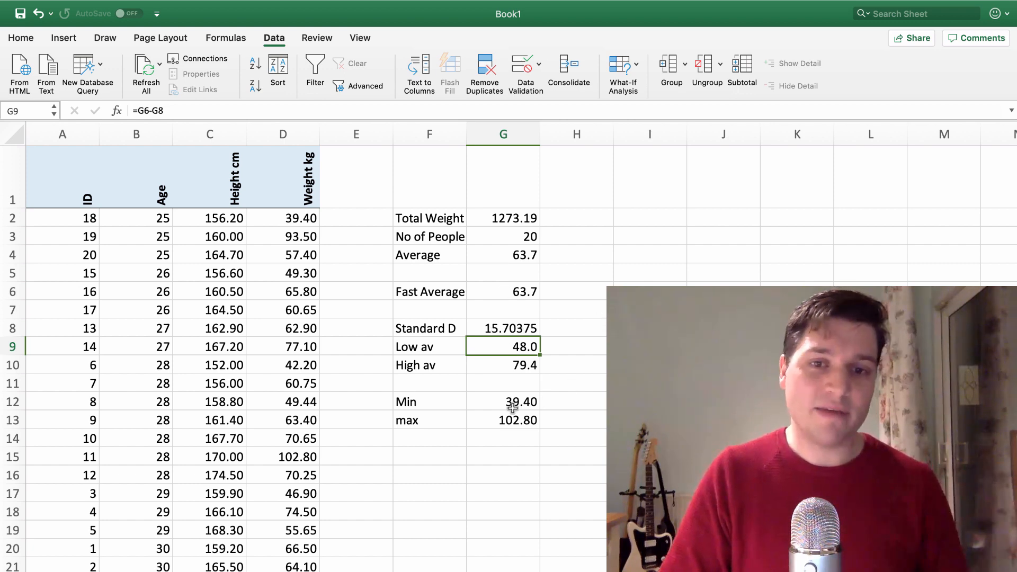
click(503, 421)
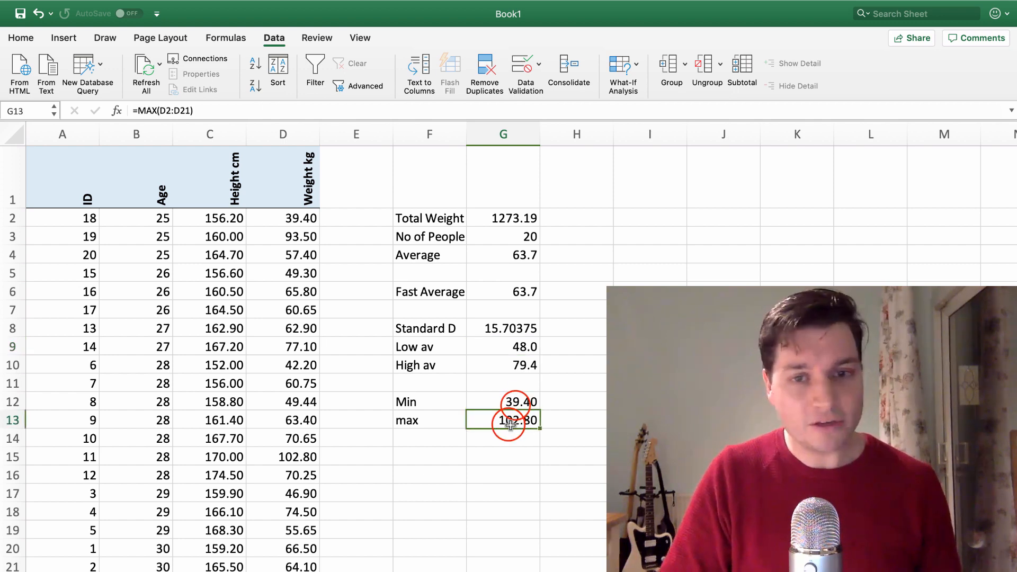
drag(515, 405, 516, 417)
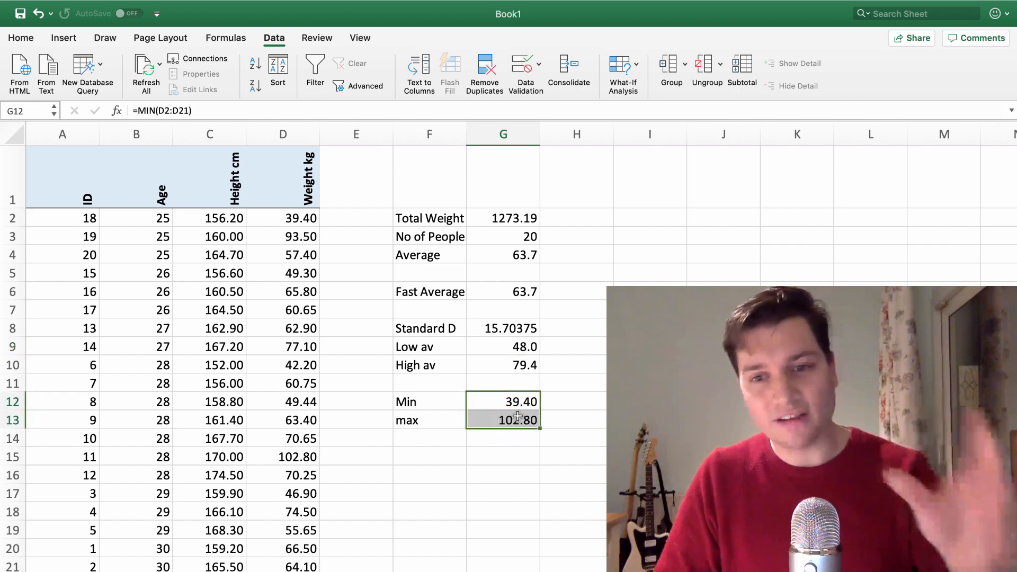